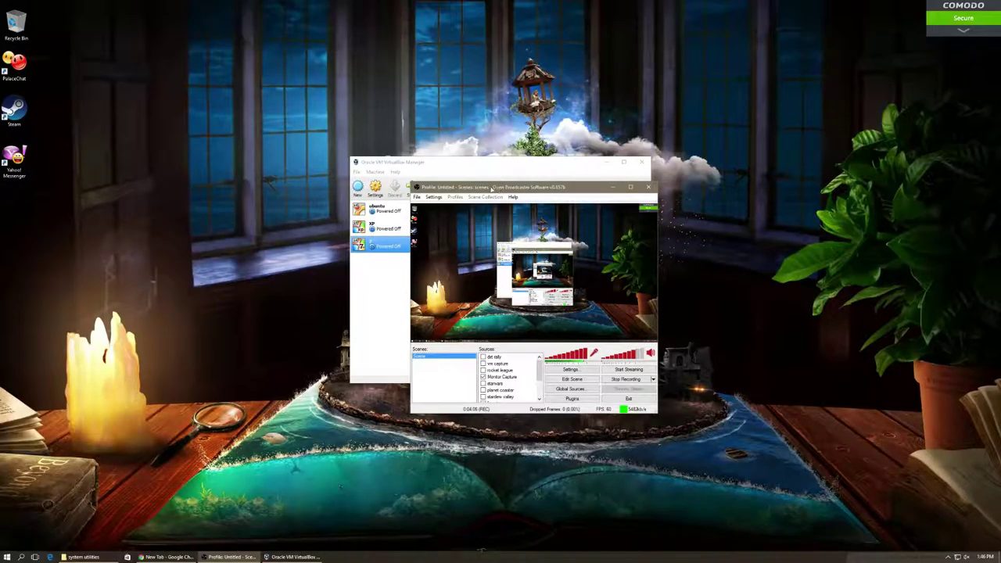
- Switch to the browser window showing Microsoft's Software Download page and maximize it
mouse_move(160, 556)
mouse_move(165, 559)
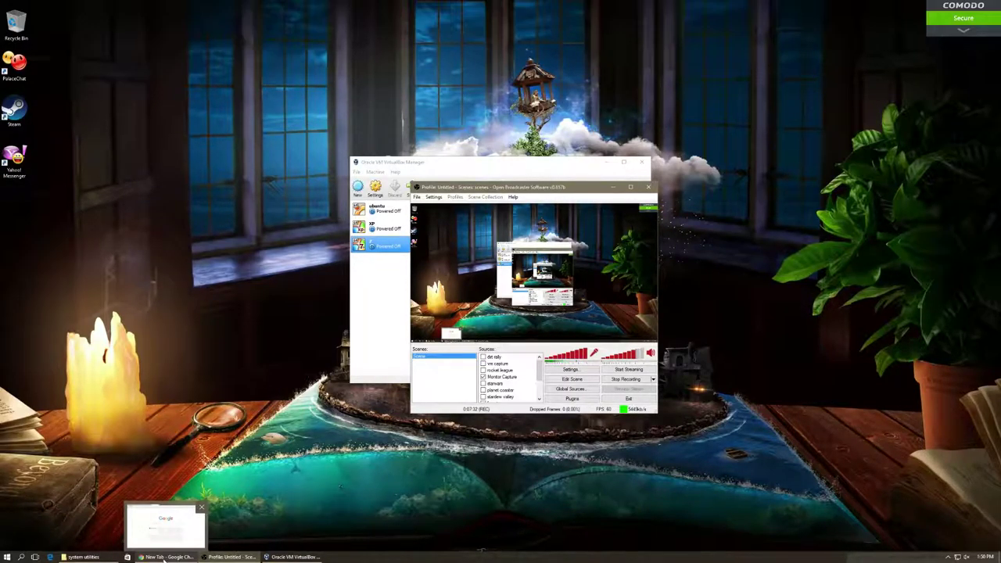
left_click(164, 558)
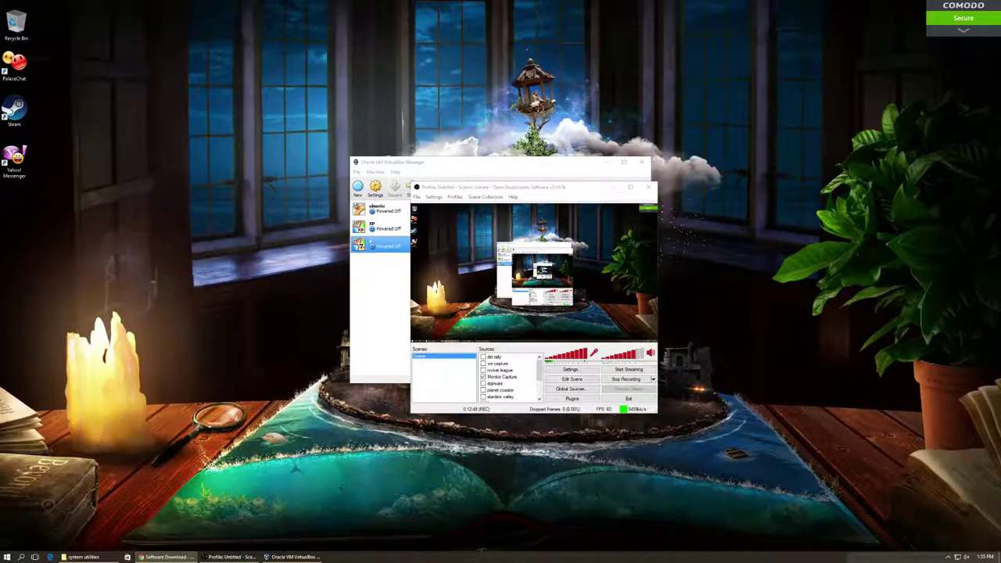
left_click(164, 556)
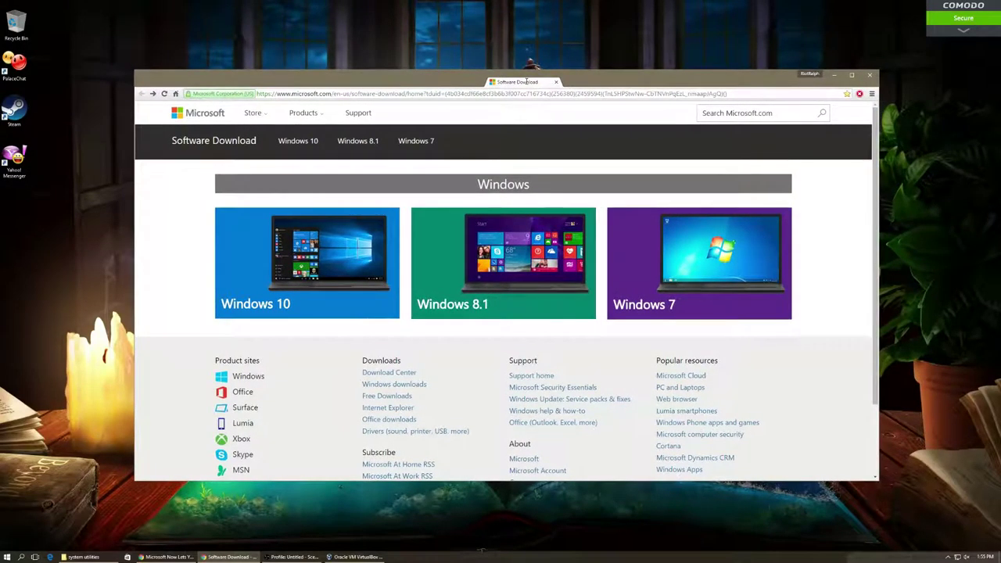
double_click(553, 105)
left_click(972, 4)
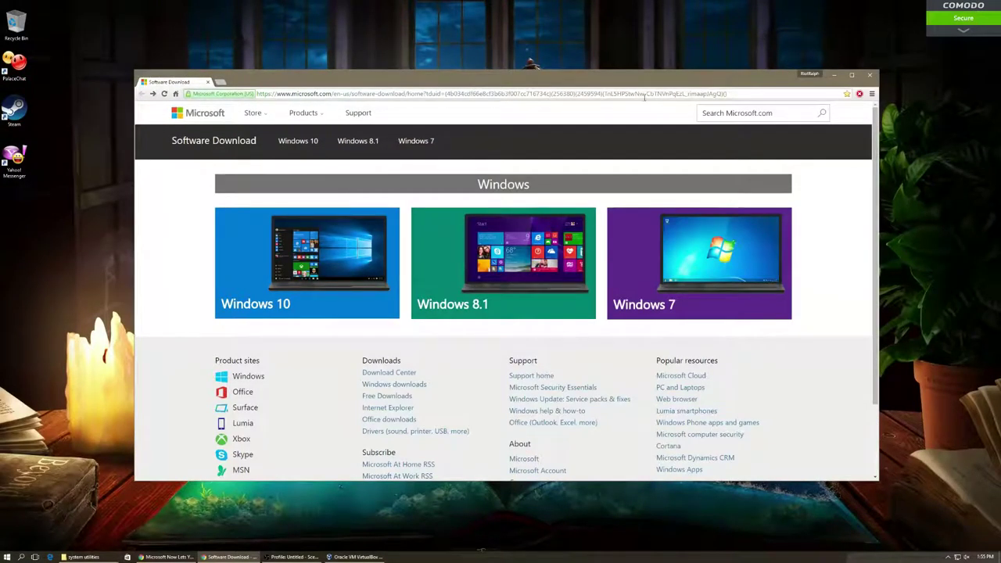
key("alt+Tab")
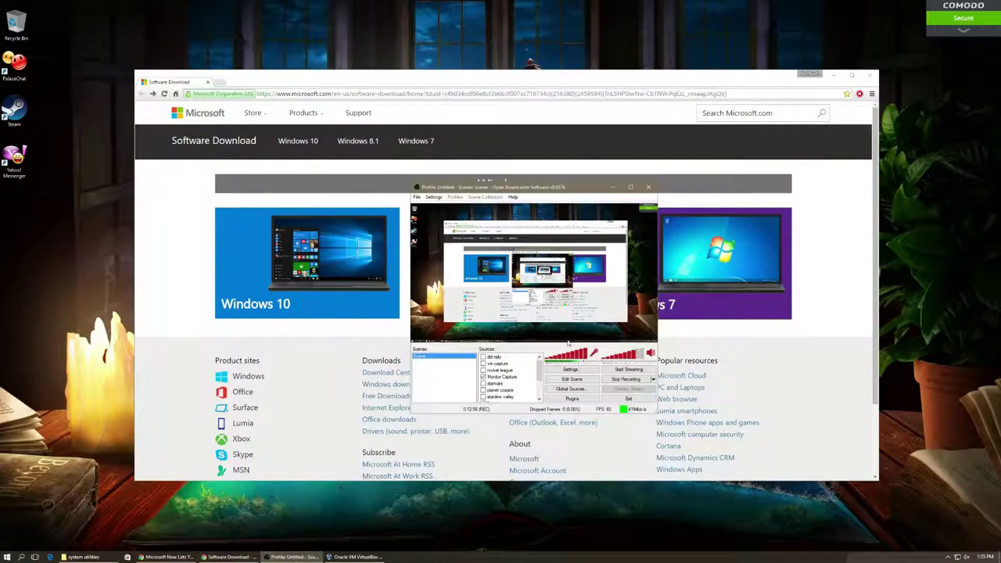
left_click(620, 86)
left_click(851, 74)
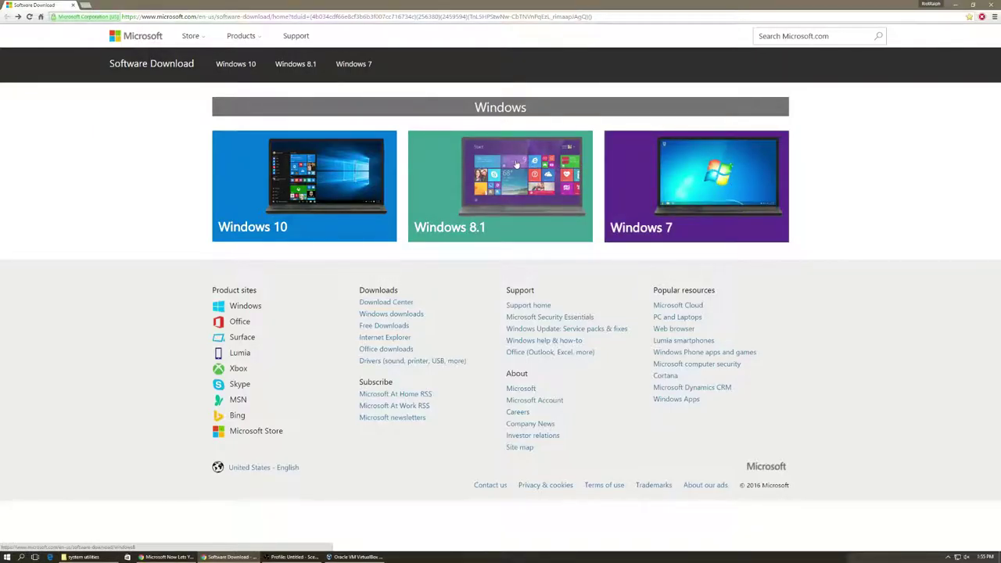
- Open the Windows 7 disc image download page and place the cursor in its product key field
left_click(202, 16)
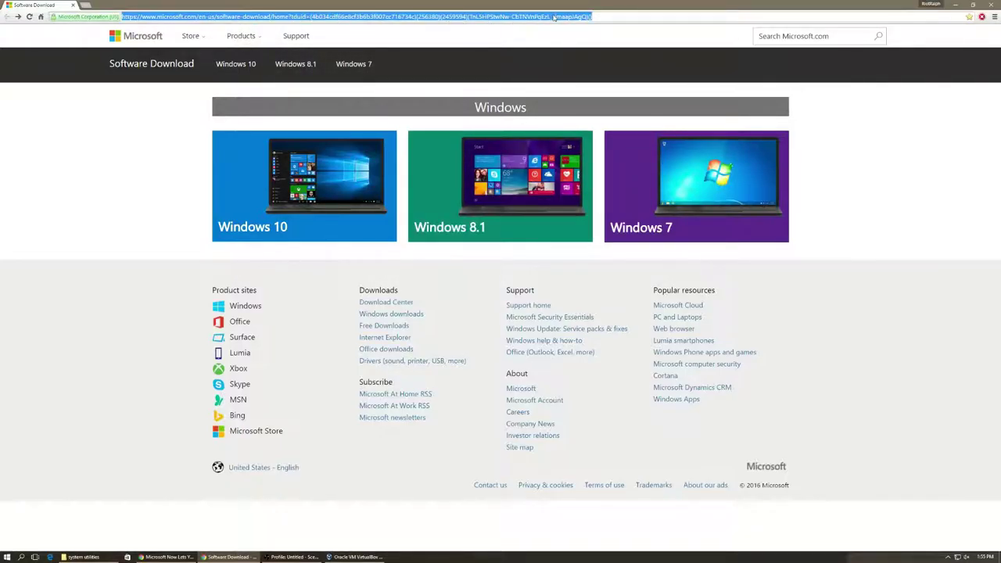
key("End")
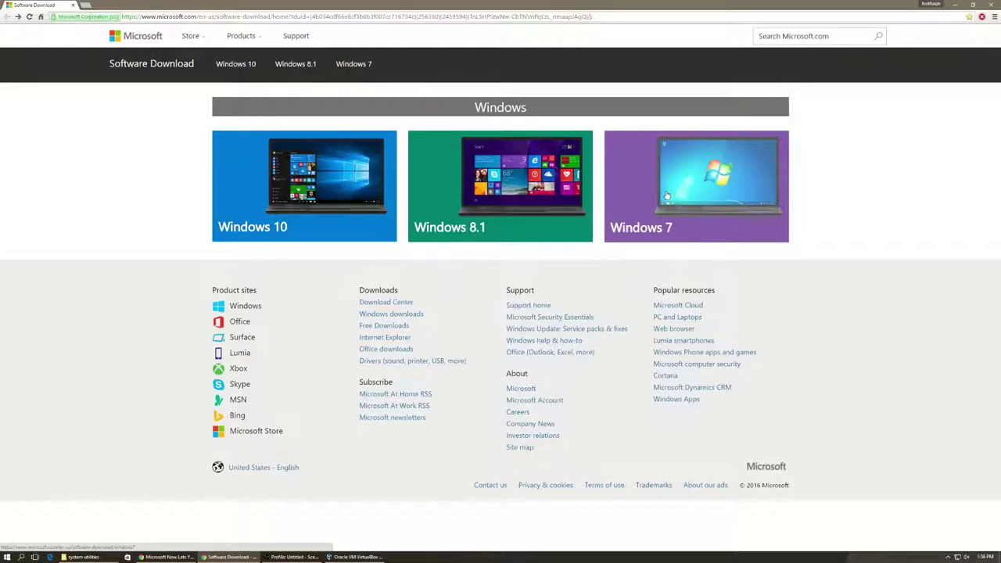
left_click(624, 201)
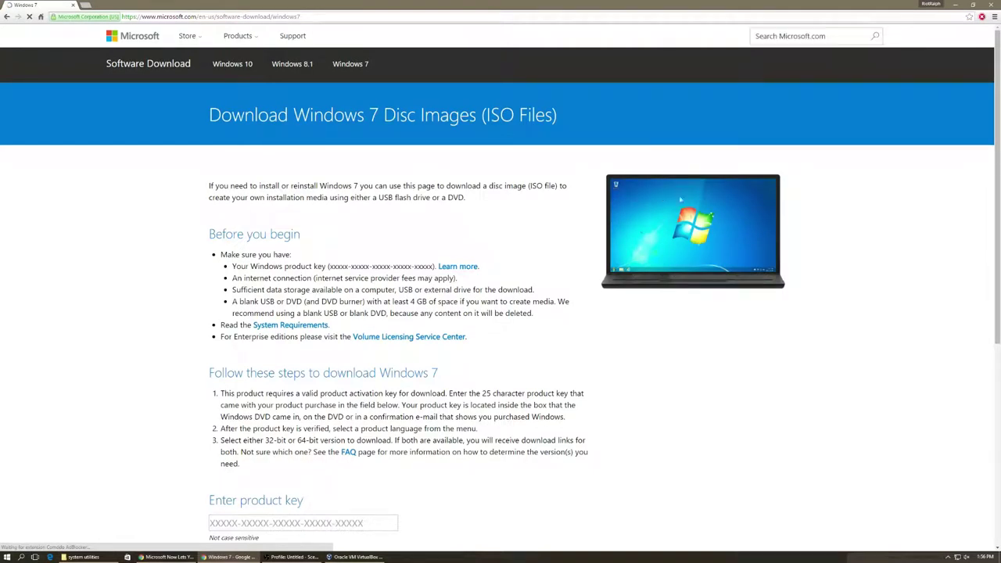
scroll(356, 225, "down", 2)
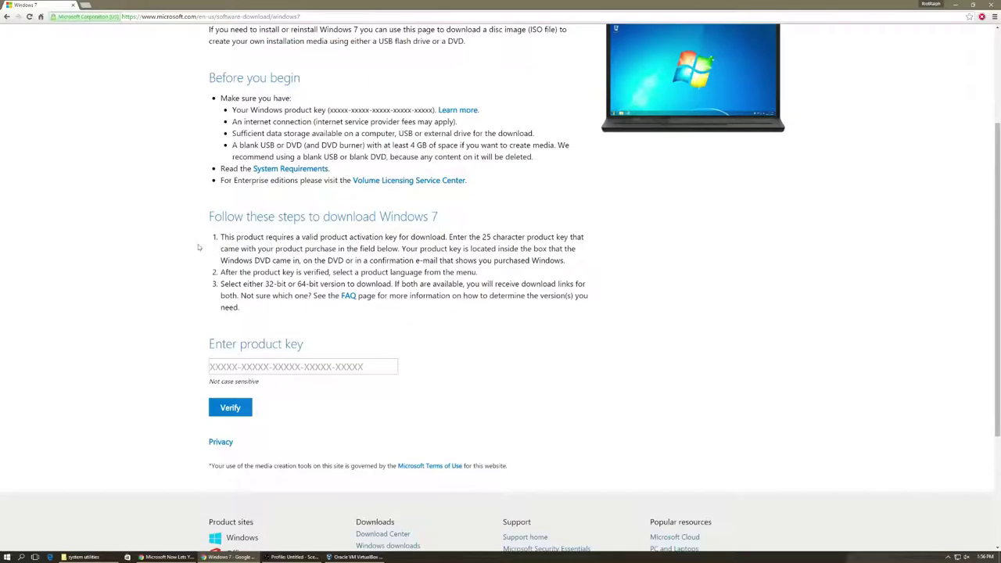
left_click(243, 366)
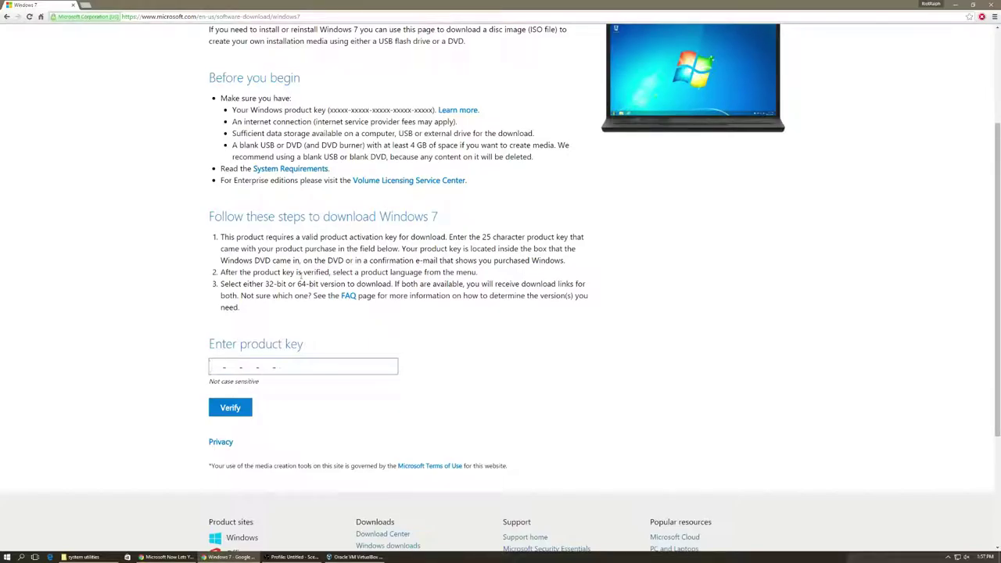
- Search the web for speccy in a new tab and open Piriform's Speccy product page
key("ctrl+t")
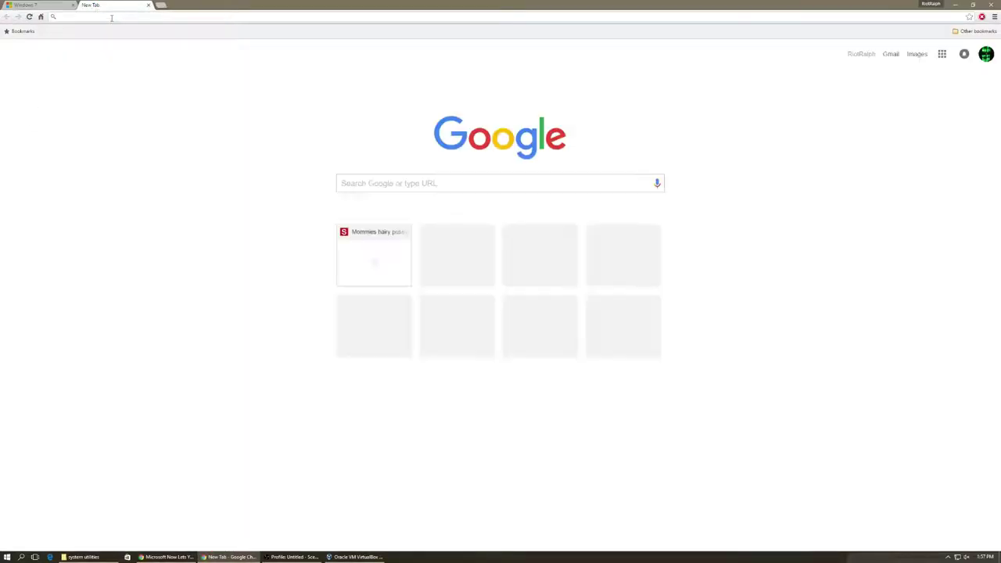
type("speccy")
key("Return")
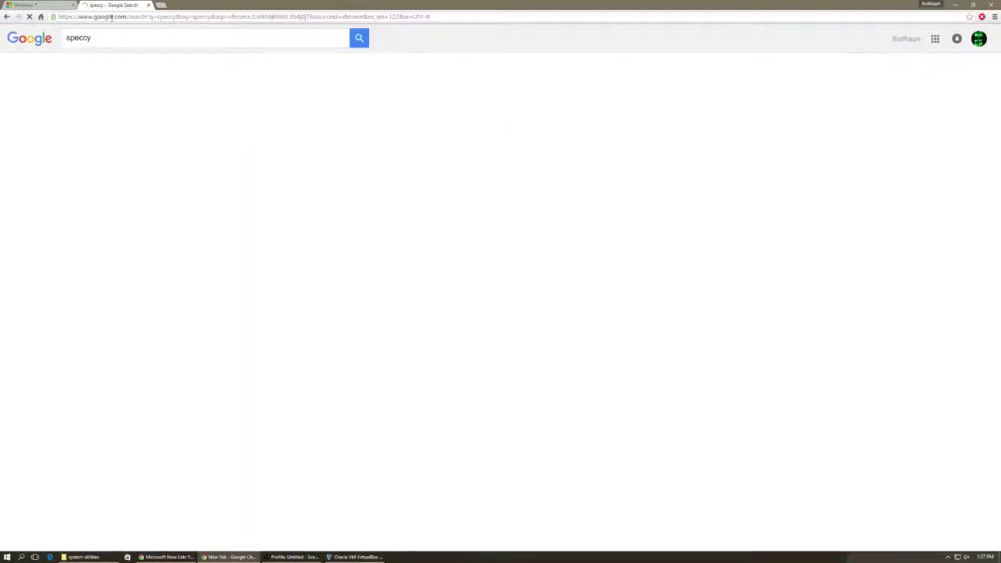
left_click(156, 114)
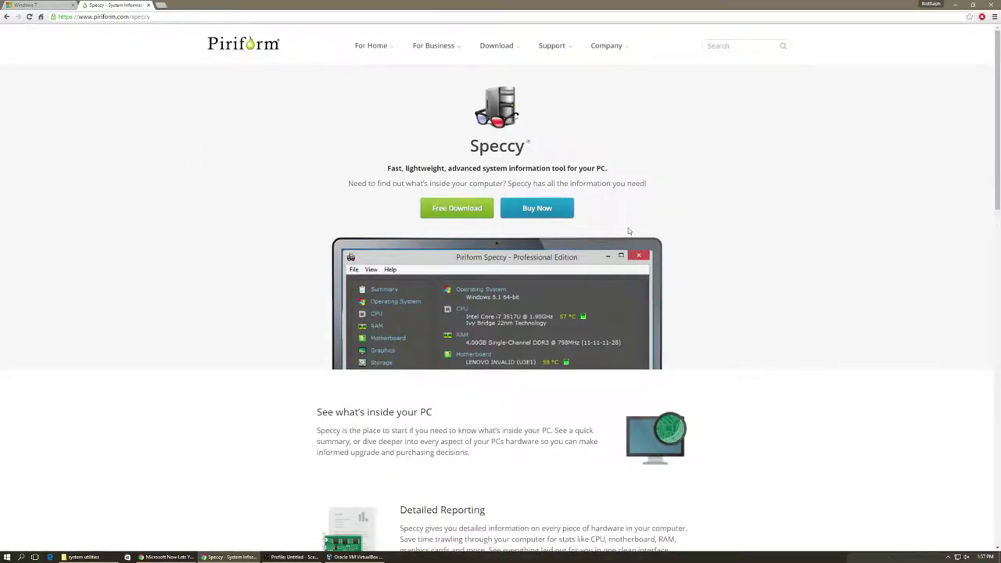
scroll(628, 227, "down", 1)
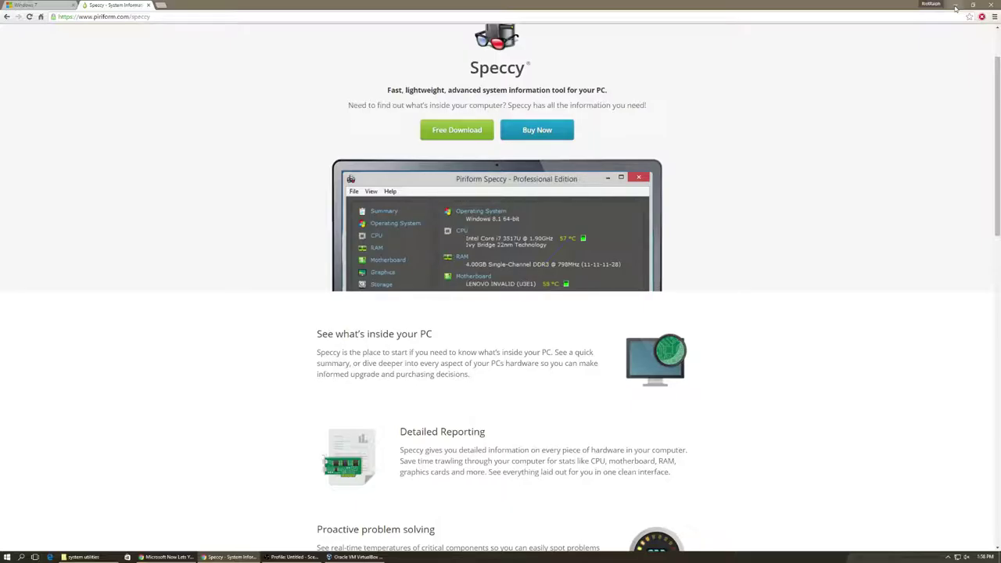
- Return to the Windows 7 download page, and read through the Lifehacker article on the Windows 7 USB Download Tool
left_click(39, 5)
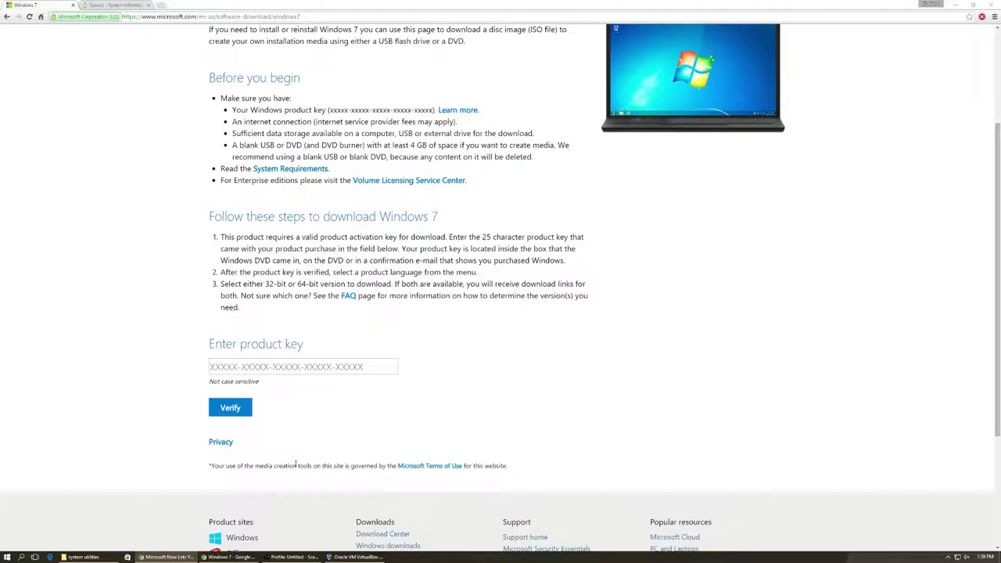
key("alt+Tab")
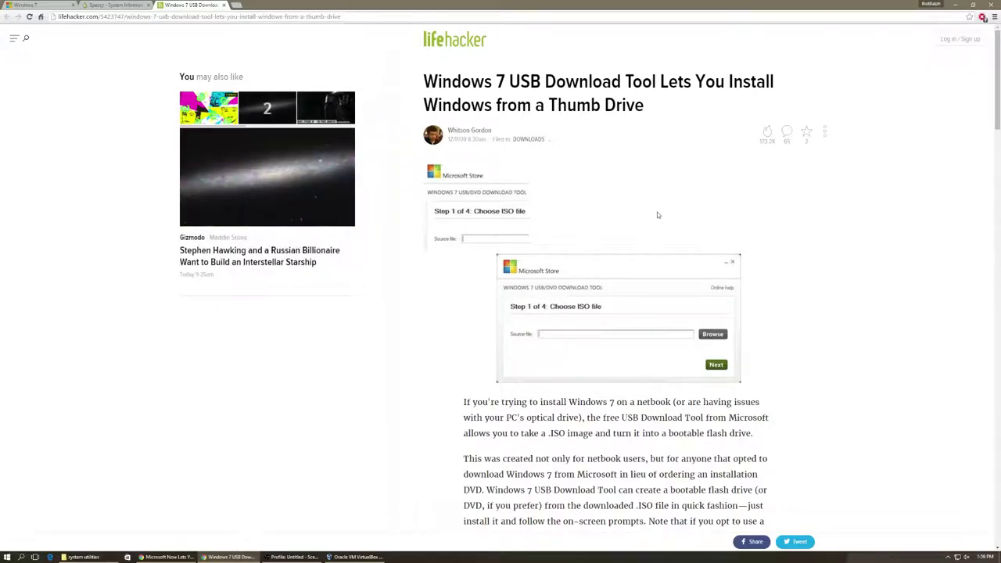
scroll(657, 215, "down", 5)
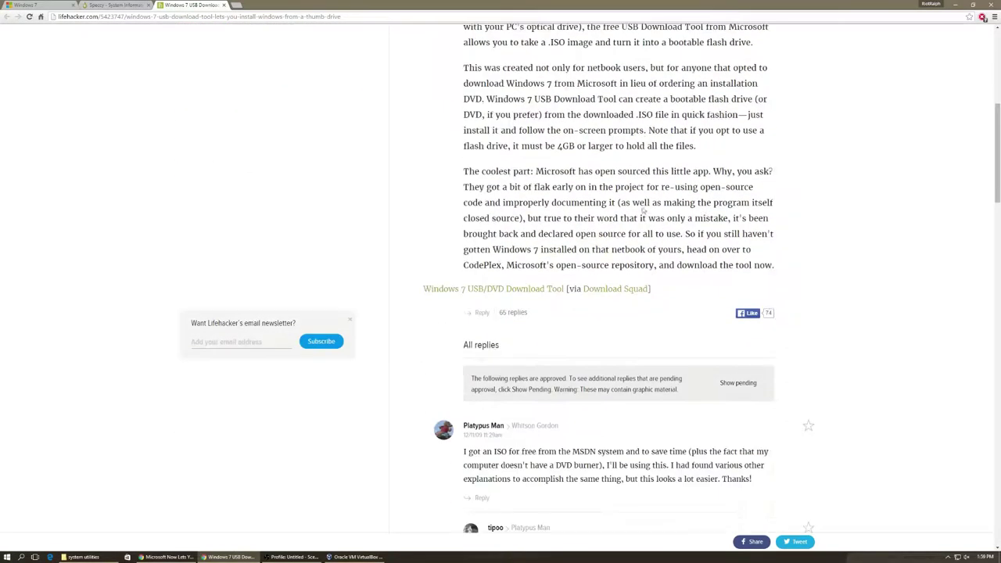
scroll(639, 209, "up", 5)
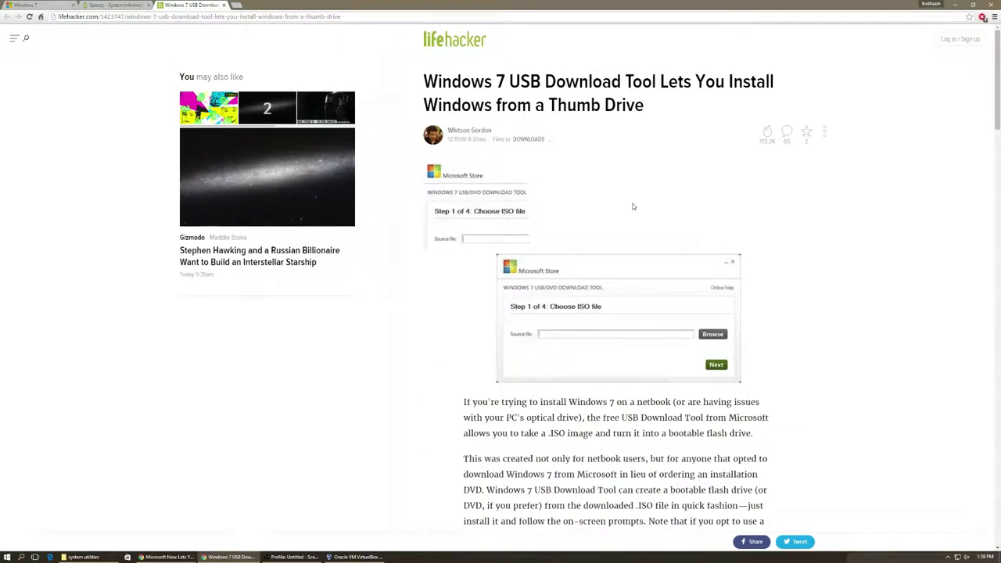
scroll(632, 207, "down", 7)
scroll(633, 205, "up", 4)
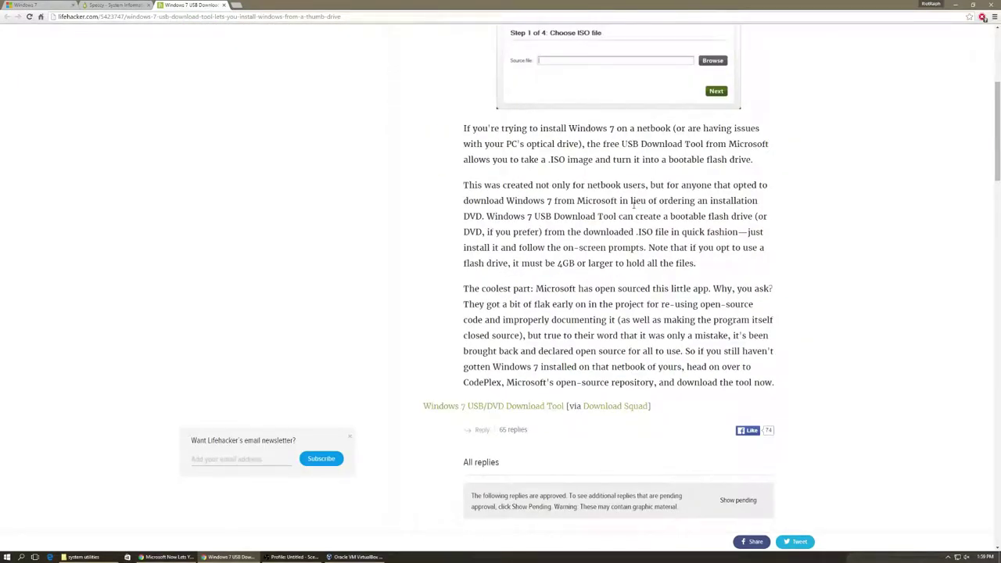
scroll(554, 201, "up", 3)
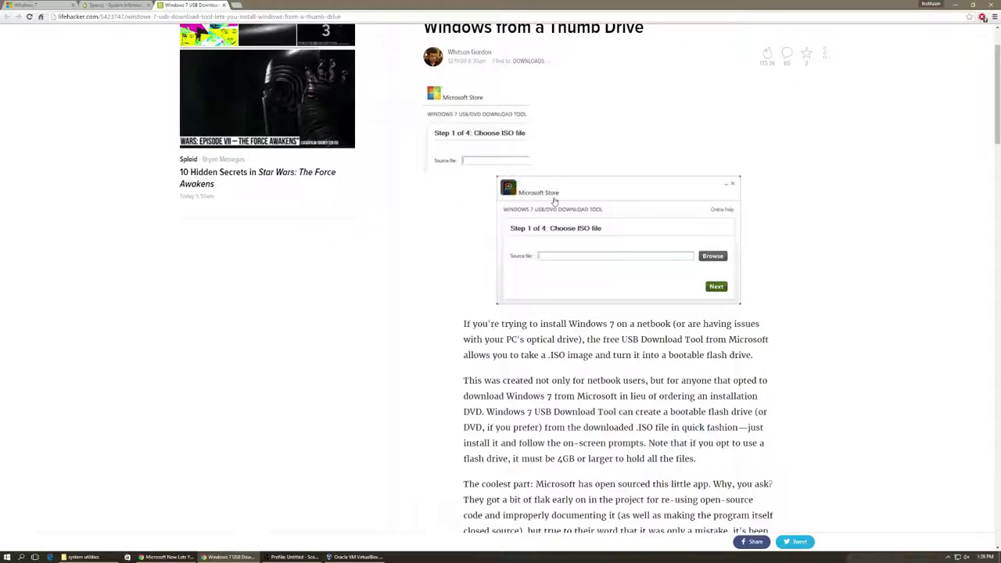
- Revisit the Speccy page and the product key field on the Windows 7 download page
left_click(90, 4)
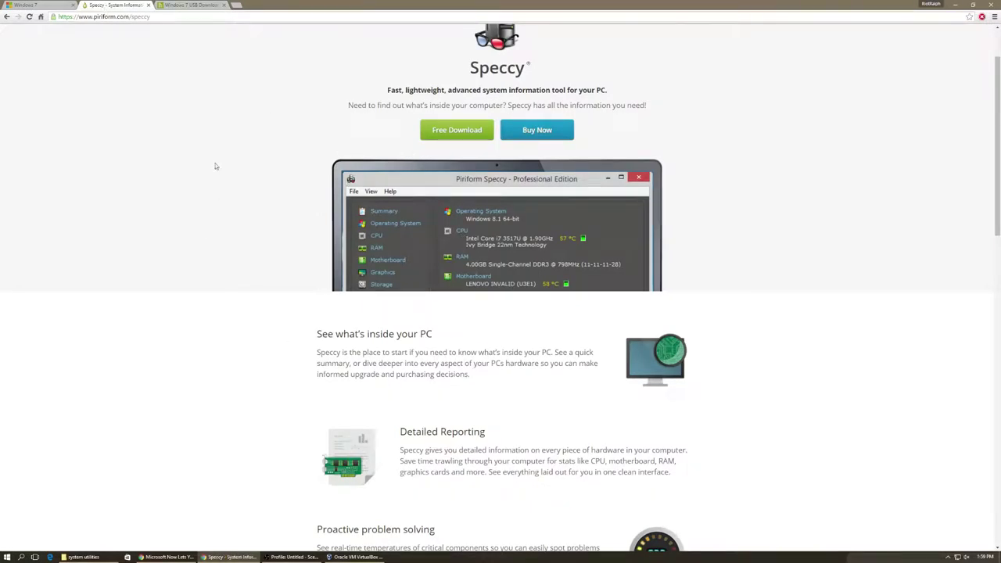
left_click(40, 4)
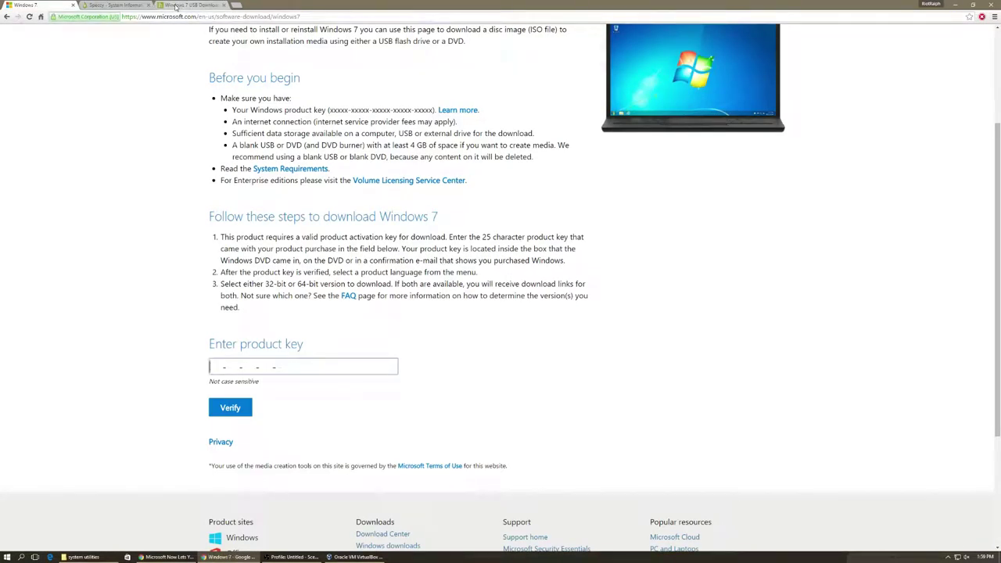
left_click(317, 364)
- Open the Windows 7 USB/DVD Download Tool link in the Lifehacker article, close its tab and return to the article's beginning
left_click(189, 4)
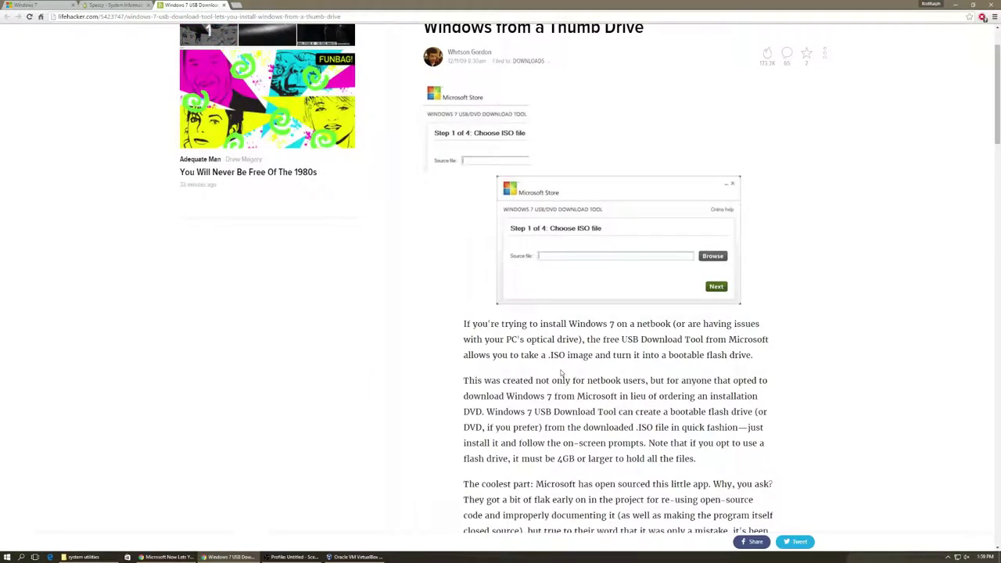
scroll(562, 374, "down", 5)
left_click(518, 369)
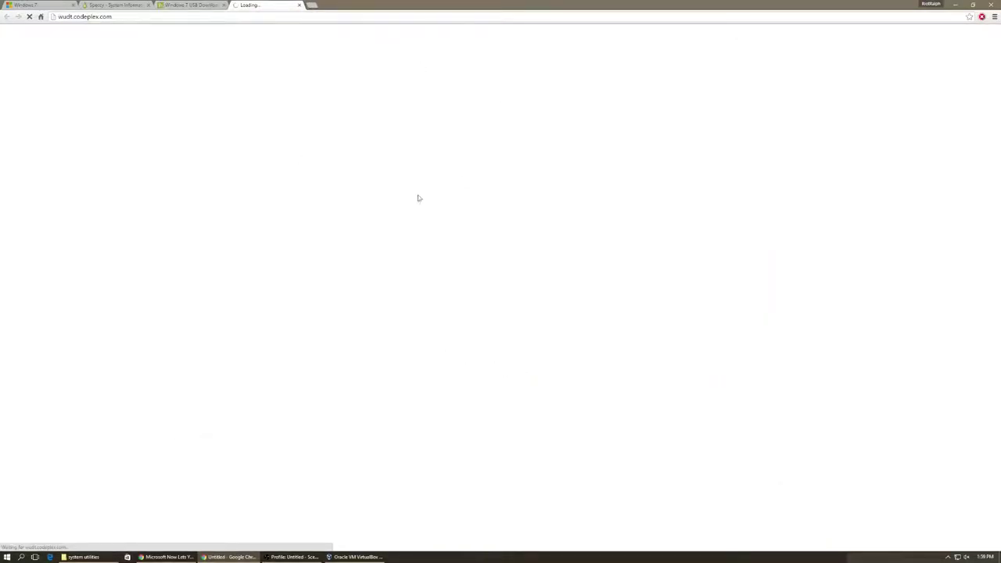
left_click(298, 6)
scroll(784, 368, "up", 5)
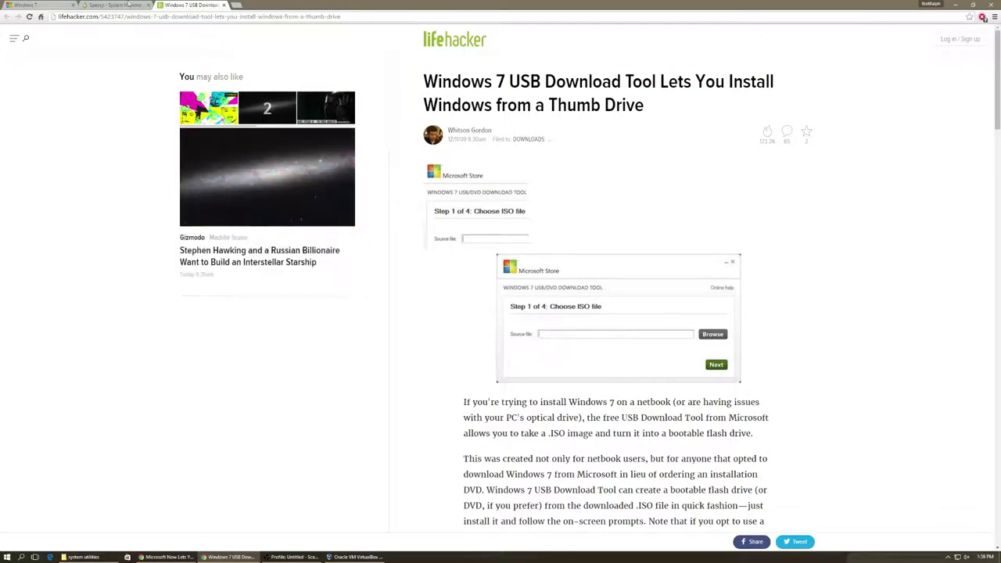
- Minimize the browser window with the Speccy page and maximize the one with Amazon's windows 7 search results
left_click(104, 5)
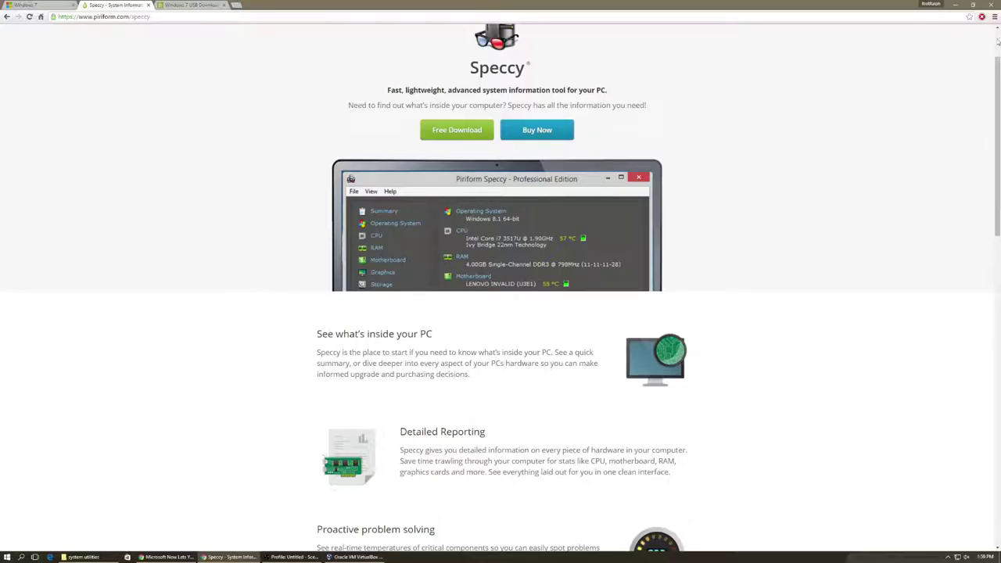
left_click(954, 6)
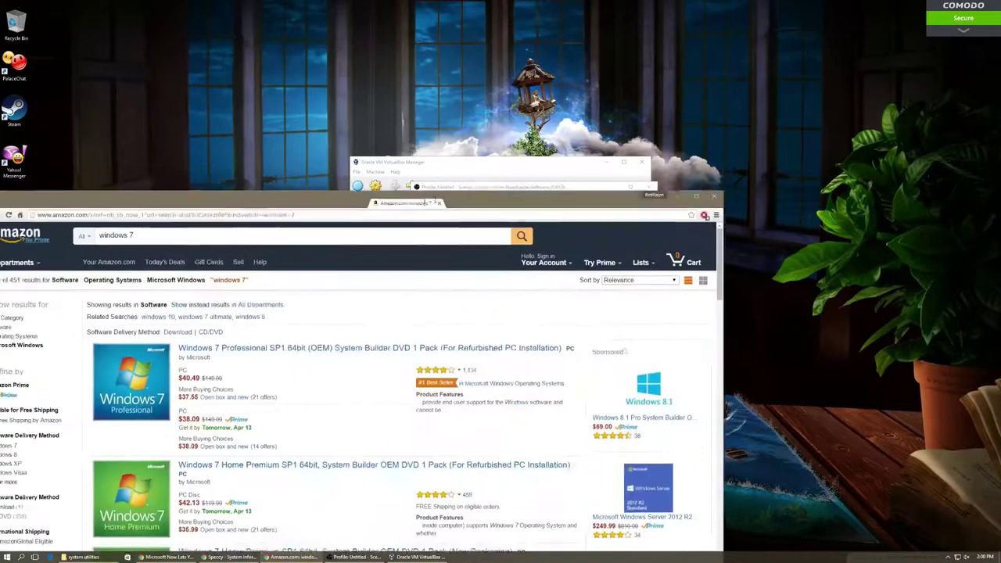
left_click_drag(430, 191, 600, 108)
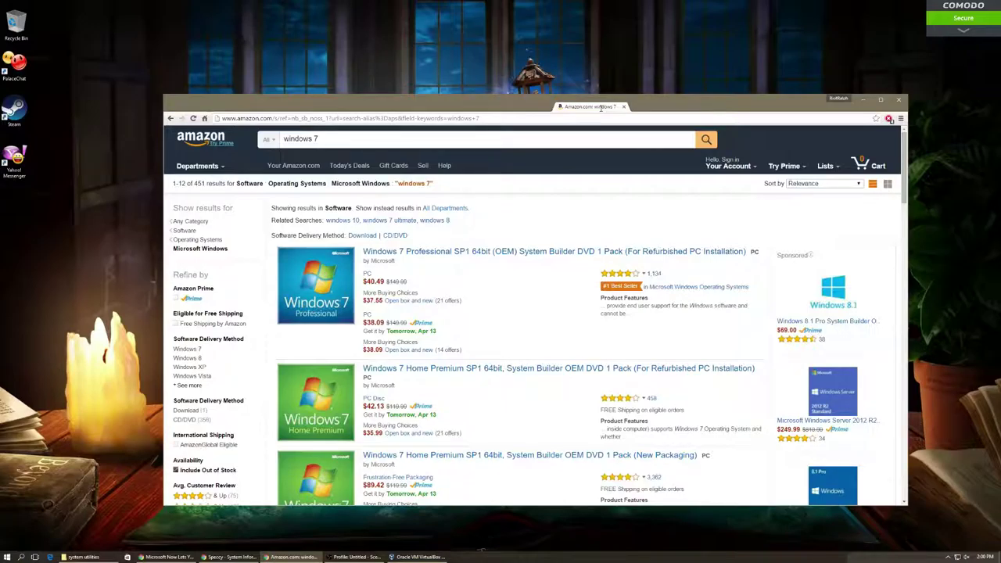
double_click(601, 107)
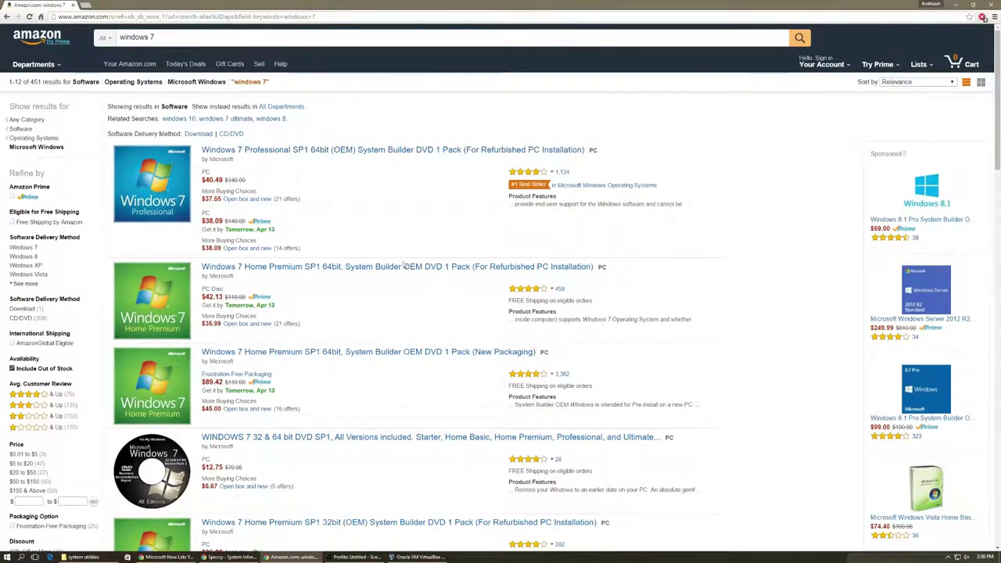
- View the Amazon listings for Windows 7 Professional and Home Premium SP1 64bit for refurbished PCs, returning to the search results
left_click(251, 151)
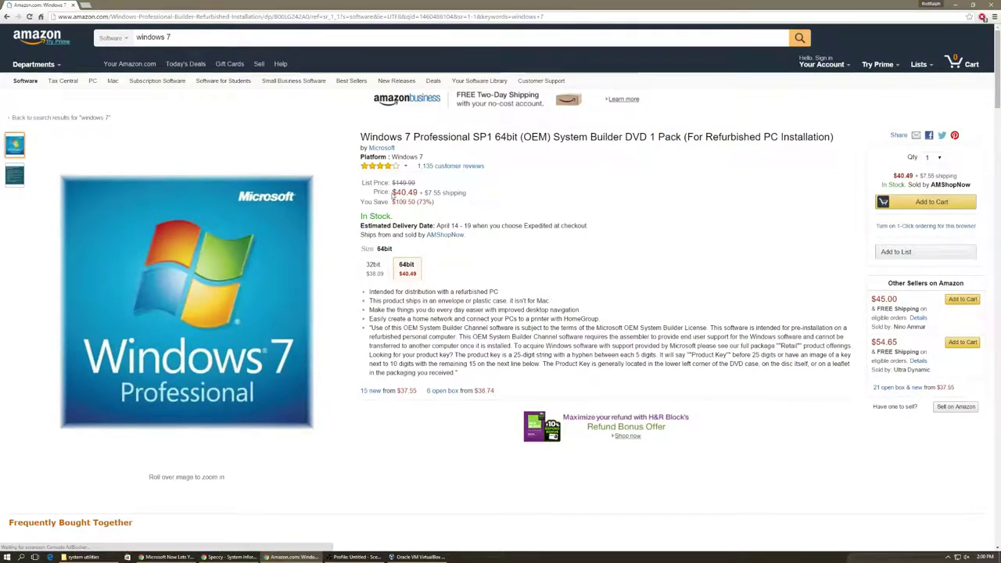
left_click(8, 16)
left_click(271, 266)
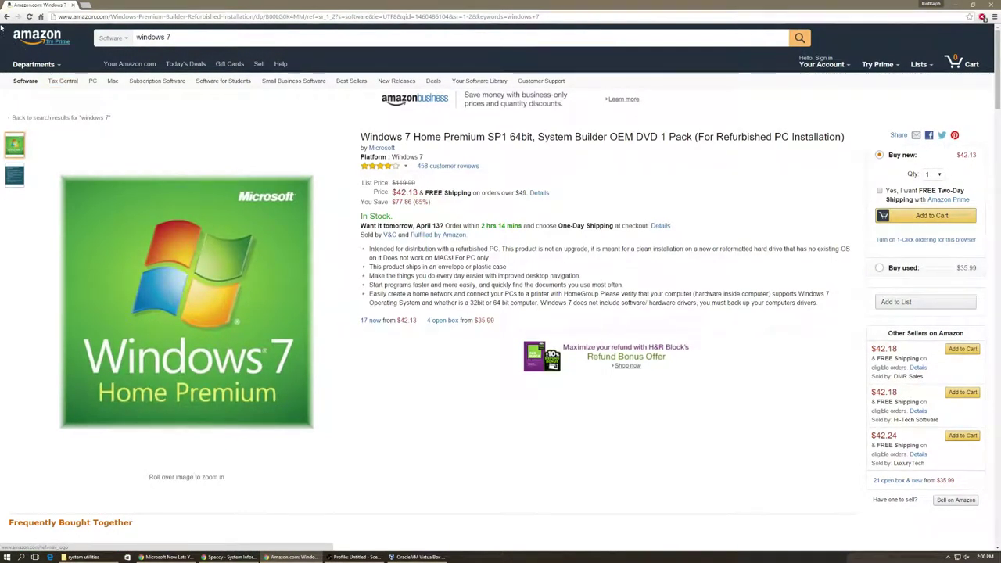
left_click(7, 16)
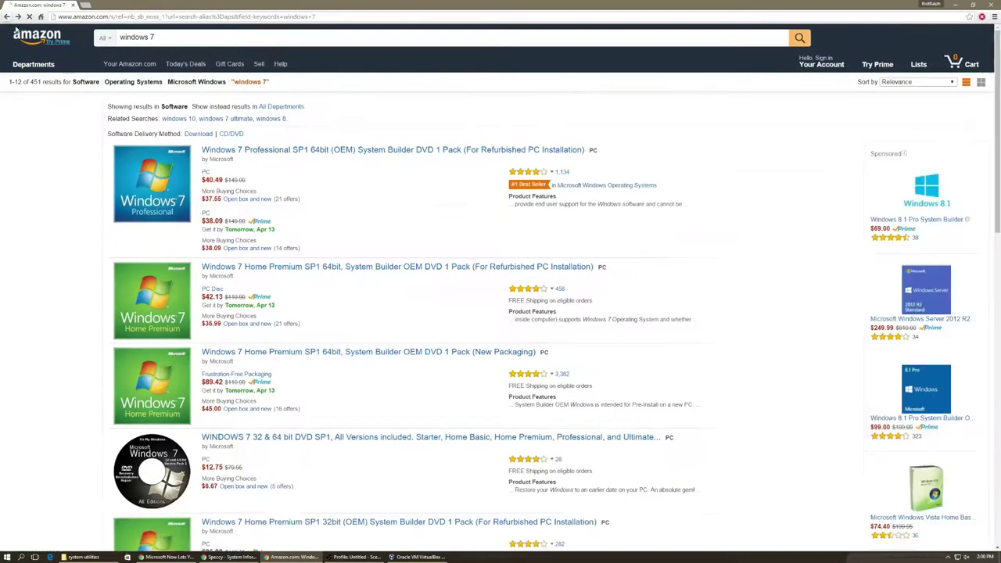
- Open the Windows 7 Home Premium SP1 64bit (New Packaging) listing and view its disc and cover images
left_click(298, 352)
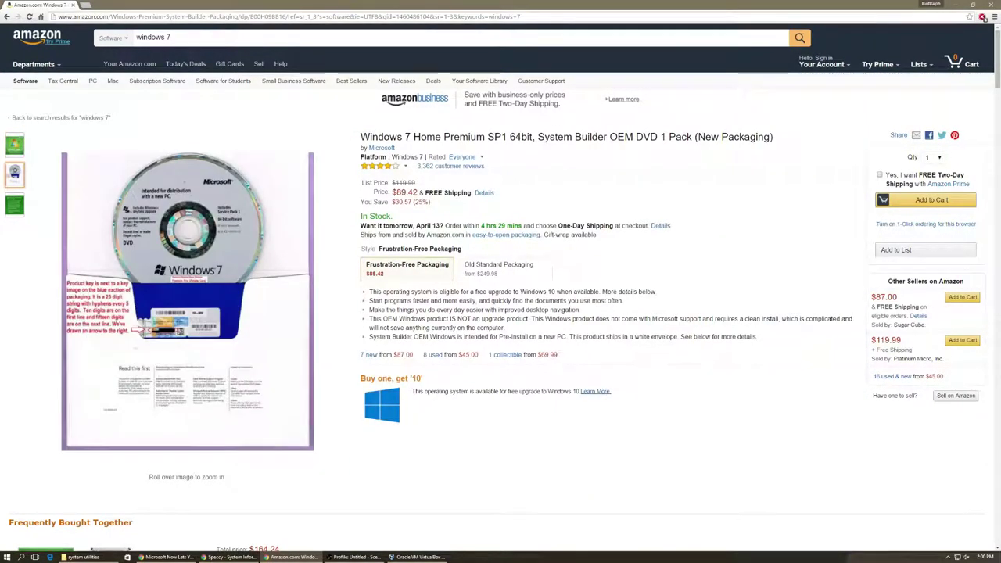
mouse_move(15, 173)
mouse_move(15, 145)
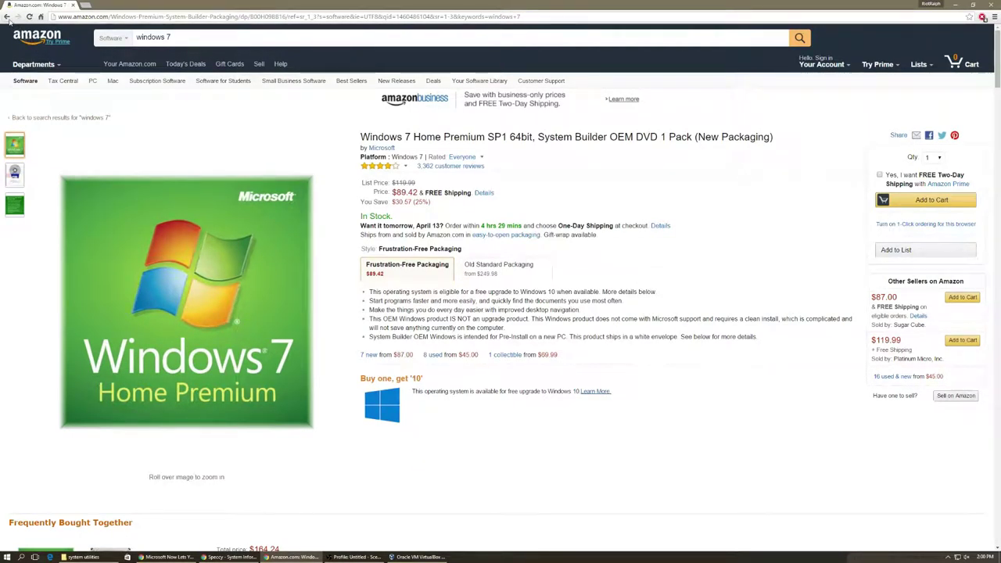
- Return to Amazon's windows 7 search results and open cdkeys.com in a new tab
left_click(7, 17)
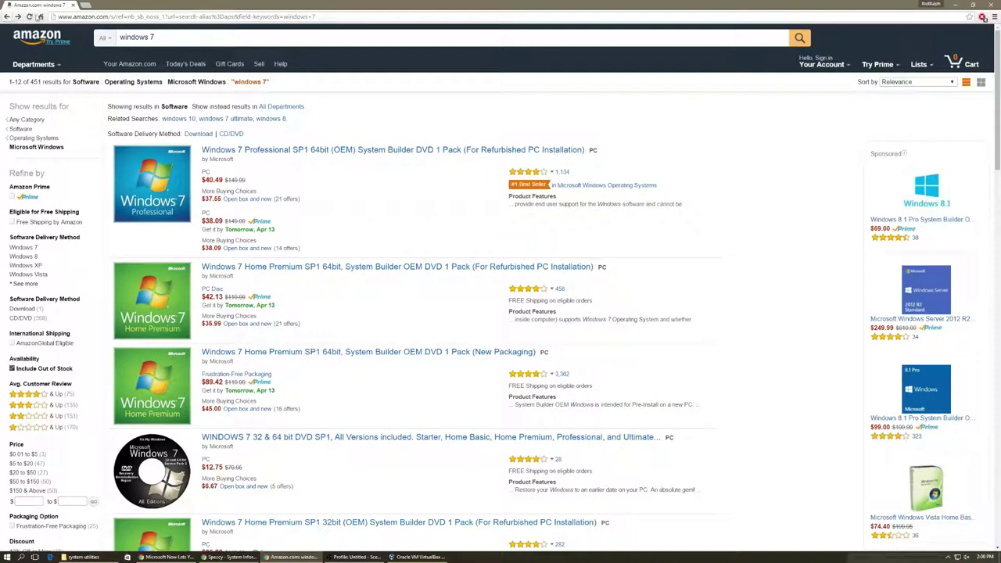
left_click(88, 15)
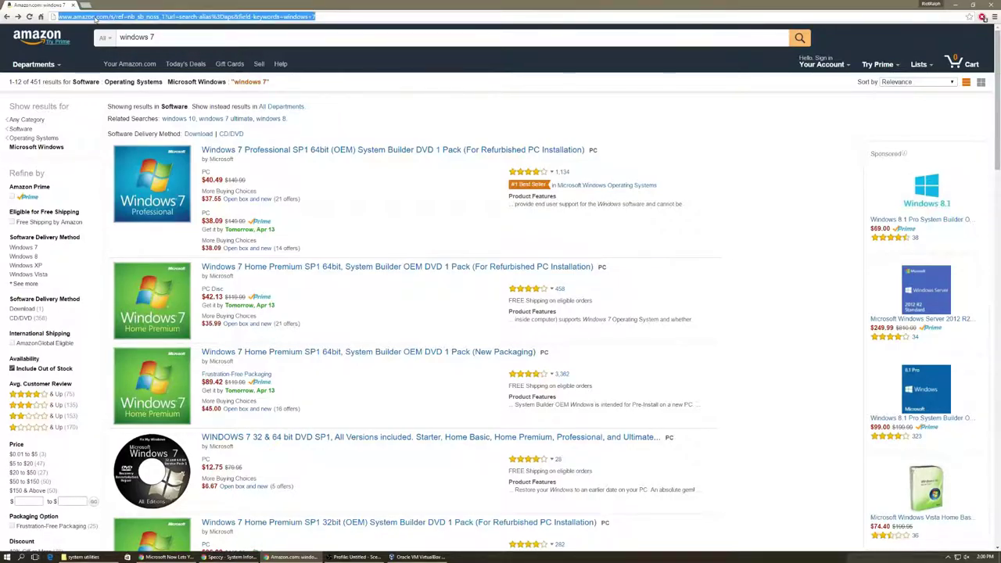
left_click(85, 5)
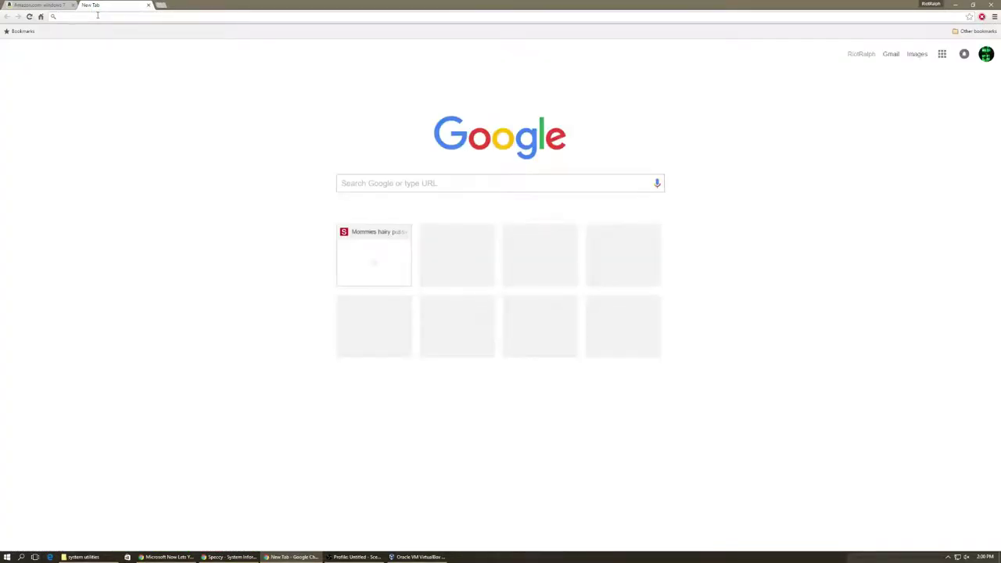
type("cdkeys.com")
key("Return")
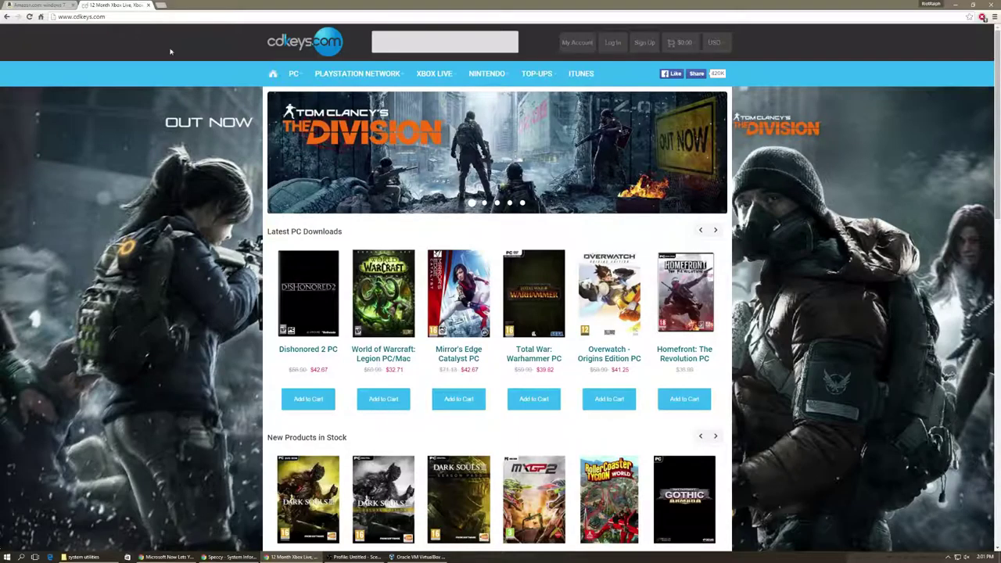
- Search cdkeys.com for "windows 7", look through the first page of results and close the tab
left_click(394, 42)
type("w")
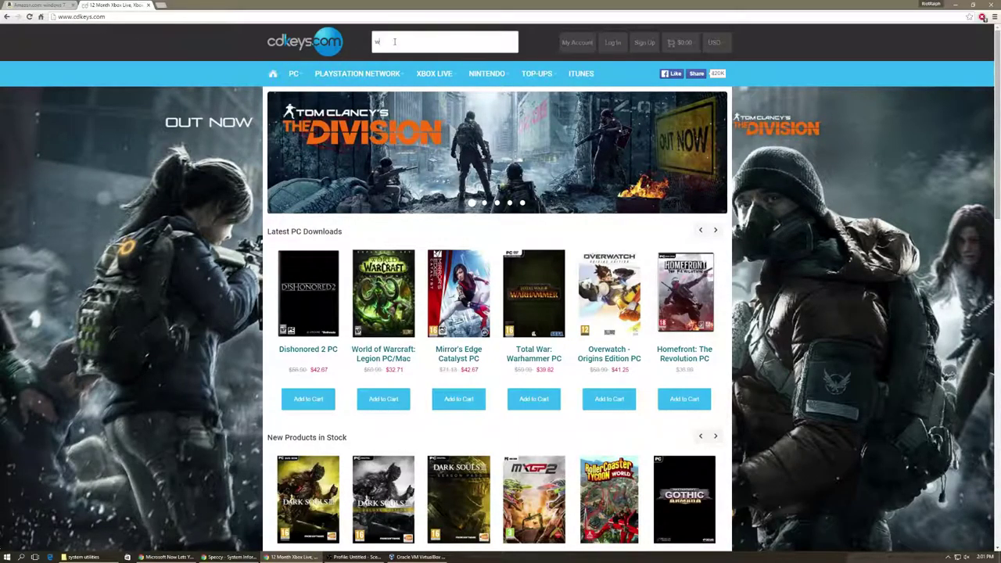
type("indows 7")
key("Return")
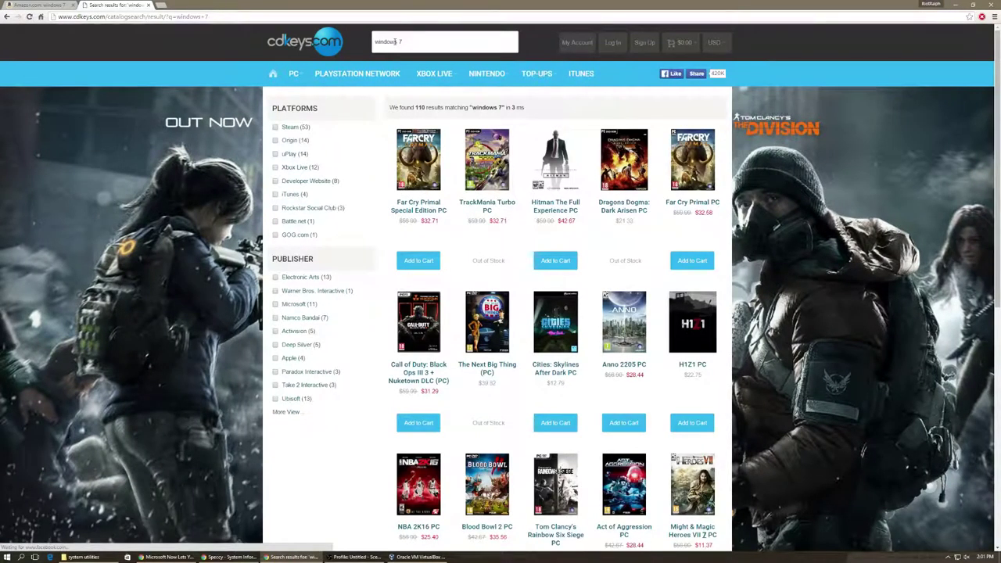
scroll(394, 41, "down", 6)
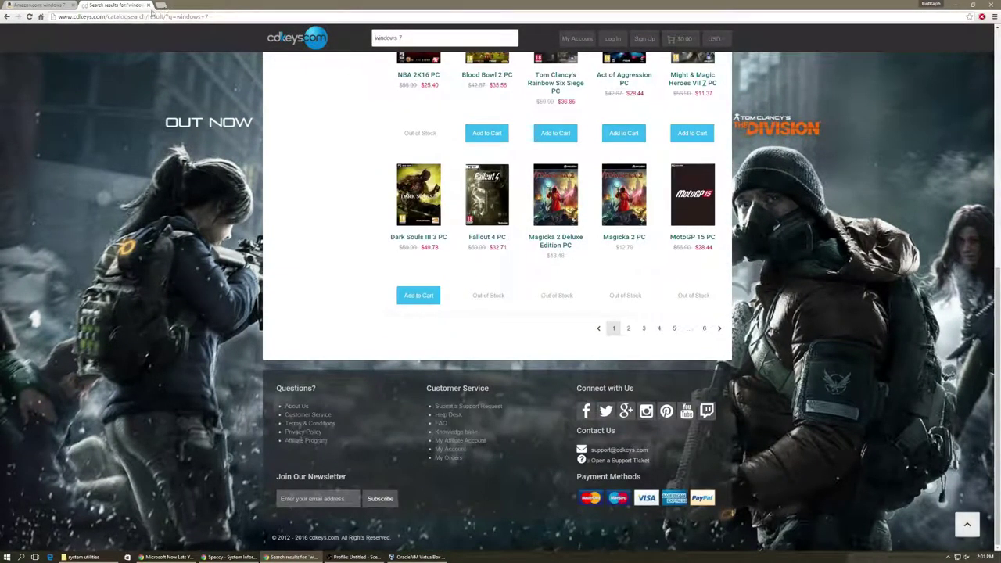
left_click(145, 7)
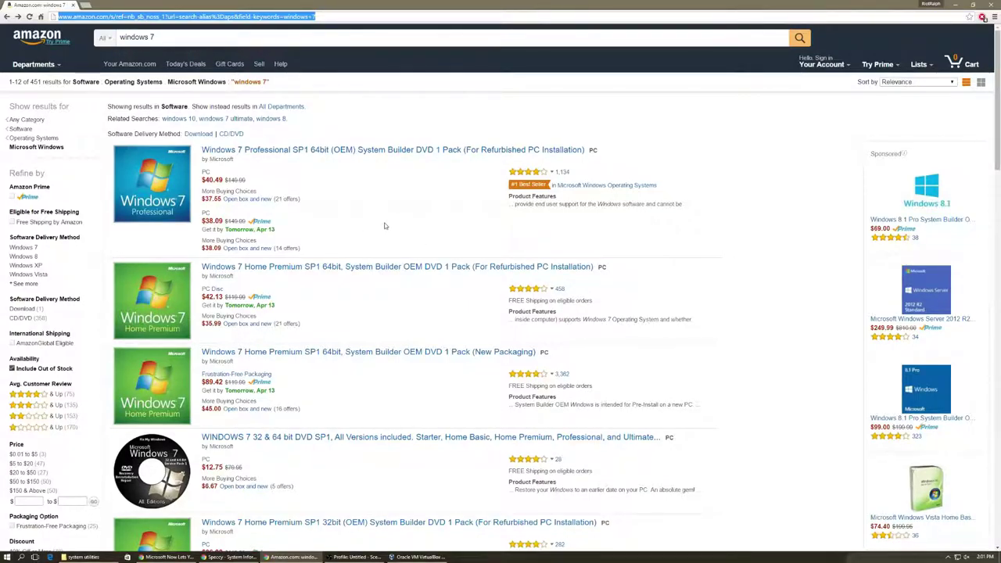
- Review Amazon's results and the Windows 7 Professional SP1 64bit listing, then return to the results and minimize the browser
scroll(384, 226, "down", 10)
scroll(369, 226, "up", 10)
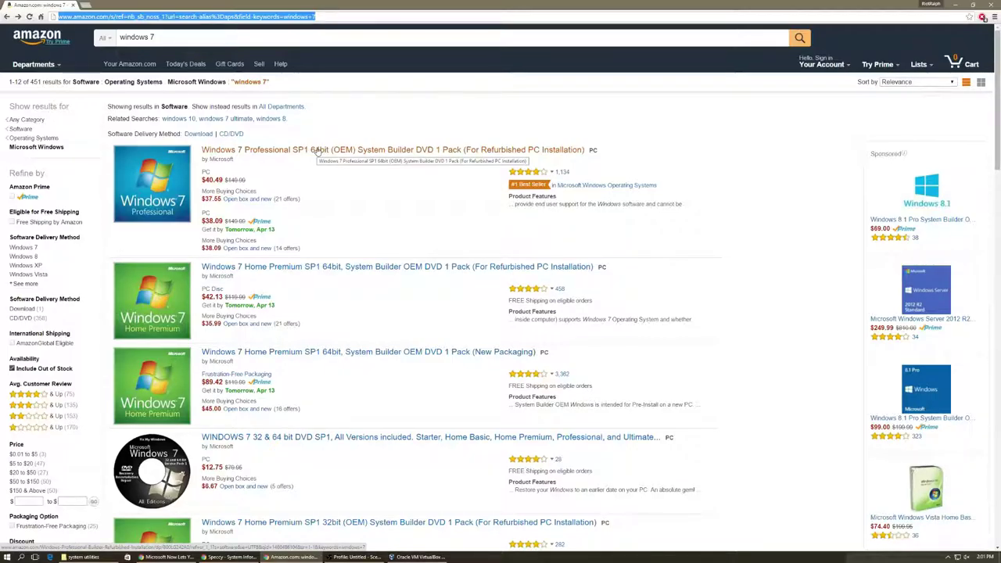
left_click(275, 149)
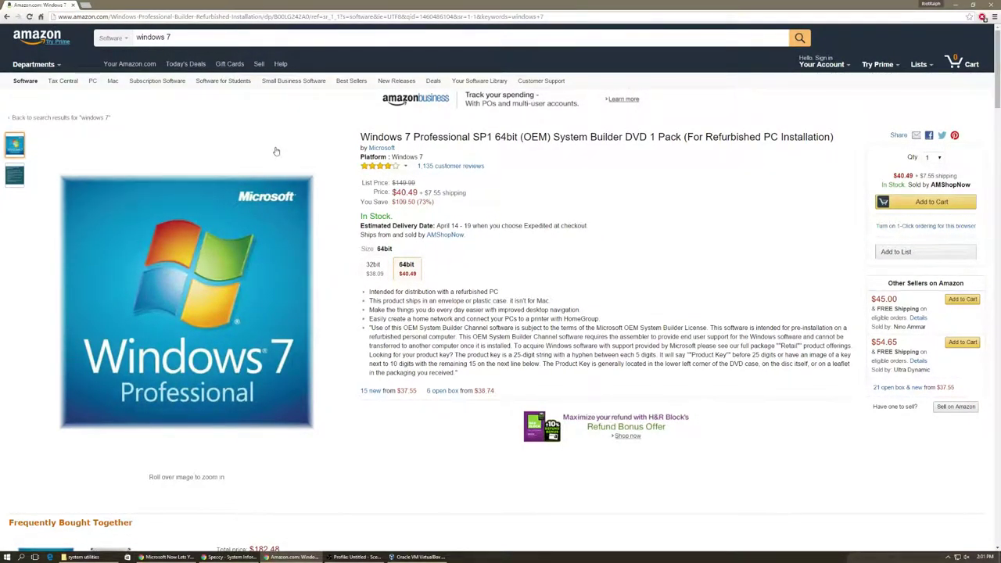
left_click(6, 16)
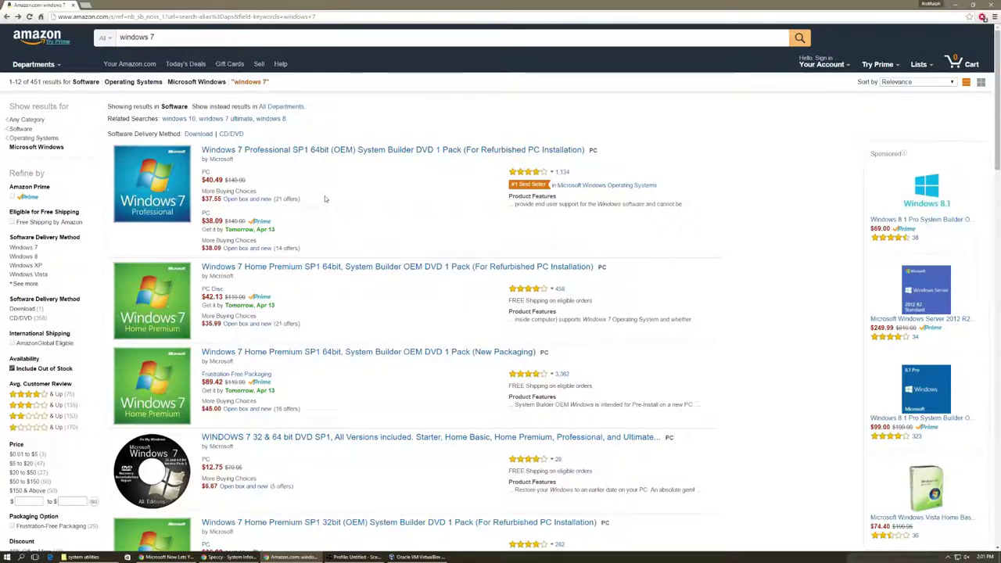
left_click(952, 5)
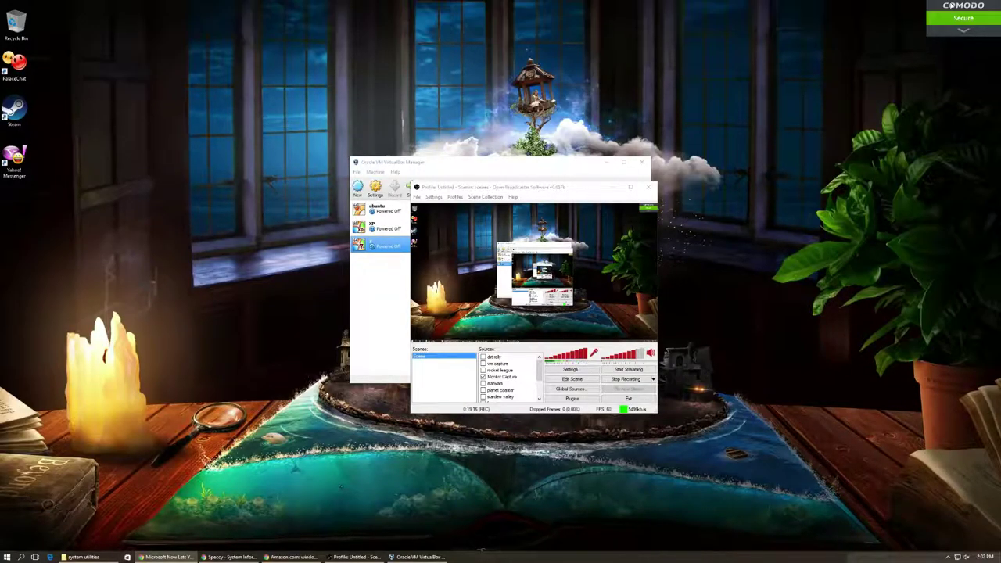
- In Oracle VM VirtualBox Manager, begin a new virtual machine named "windows 7 tutorial" with type Microsoft Windows and version Windows 7 (64-bit)
left_click(562, 166)
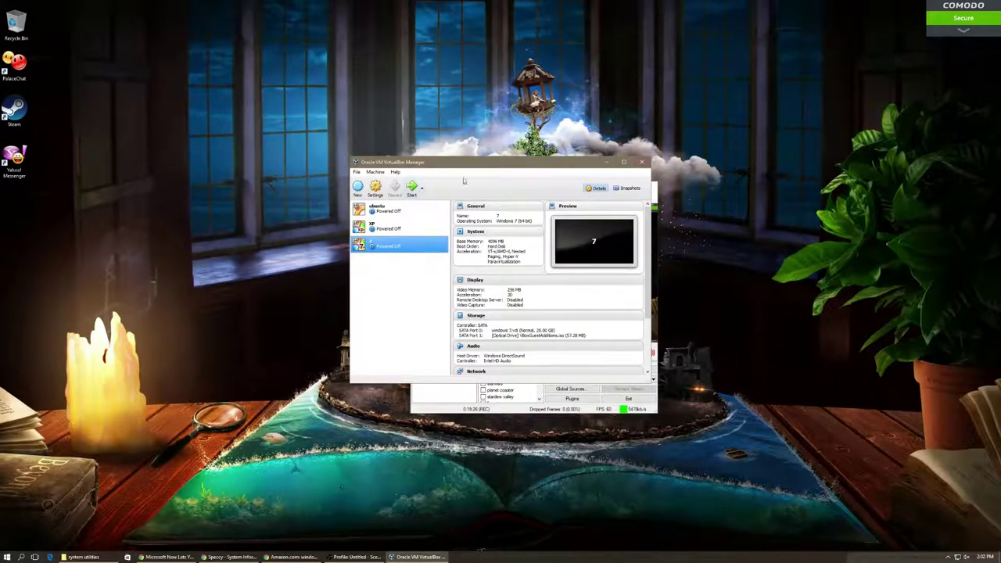
left_click_drag(492, 164, 501, 145)
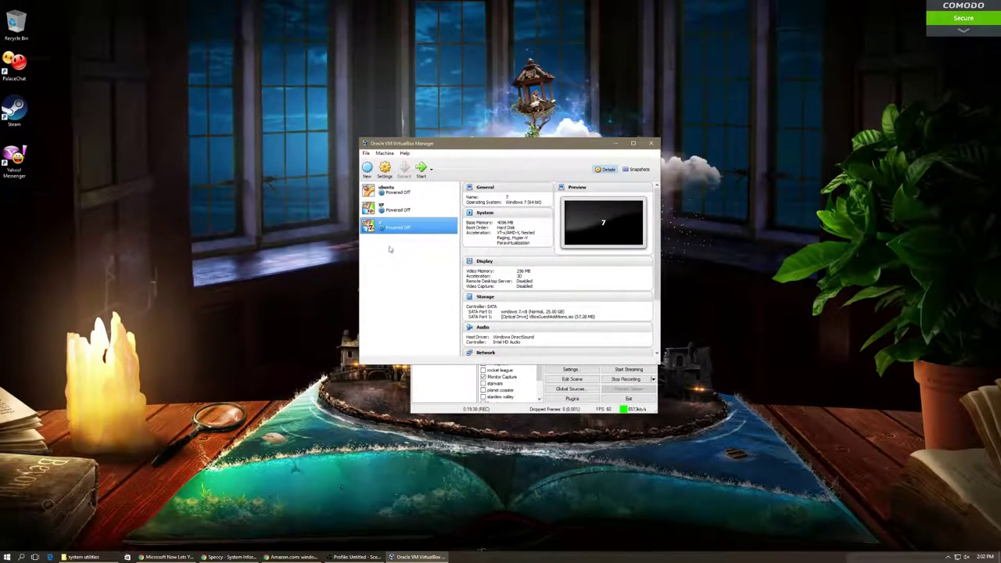
left_click(367, 172)
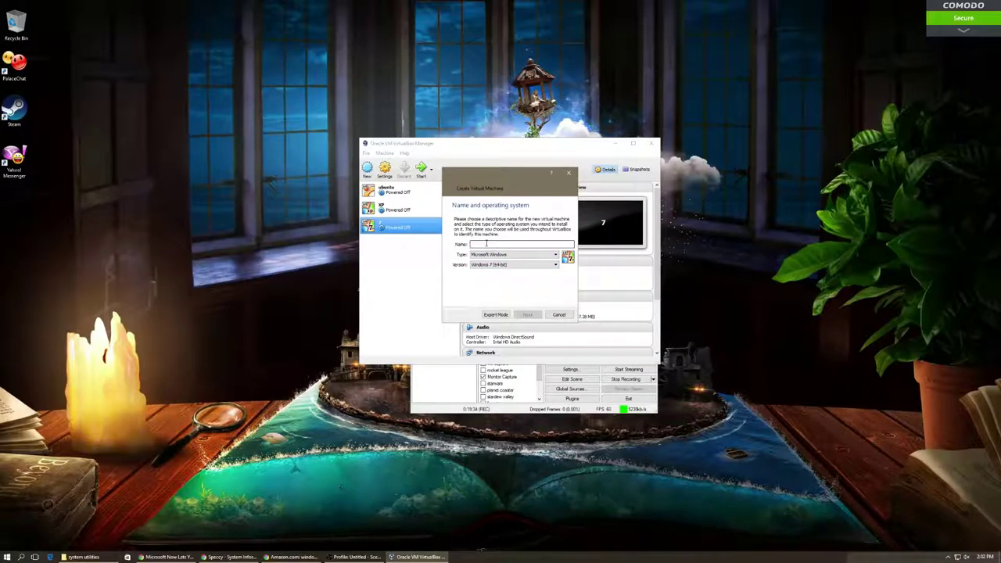
left_click(552, 264)
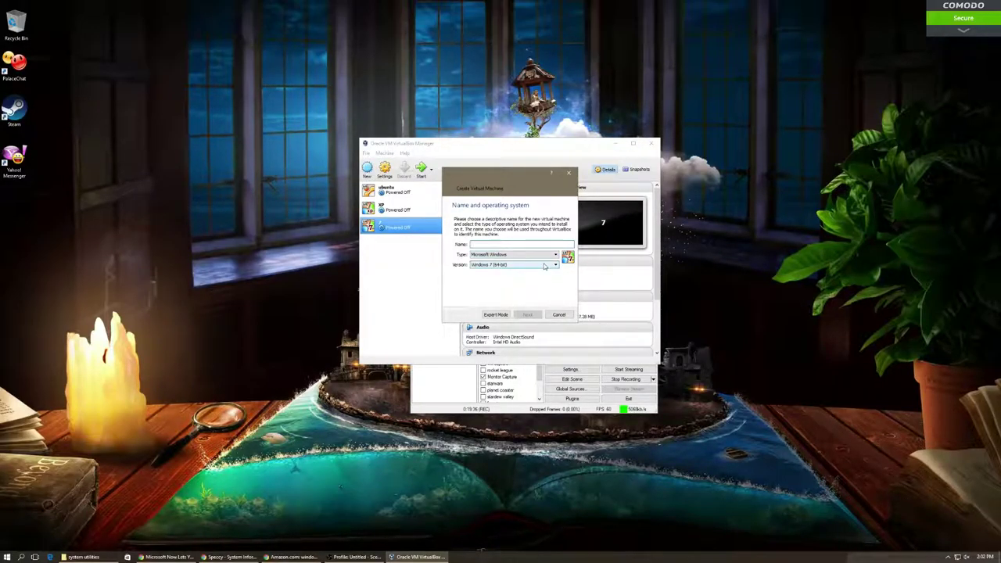
left_click(491, 245)
type("windows 7 tutorial")
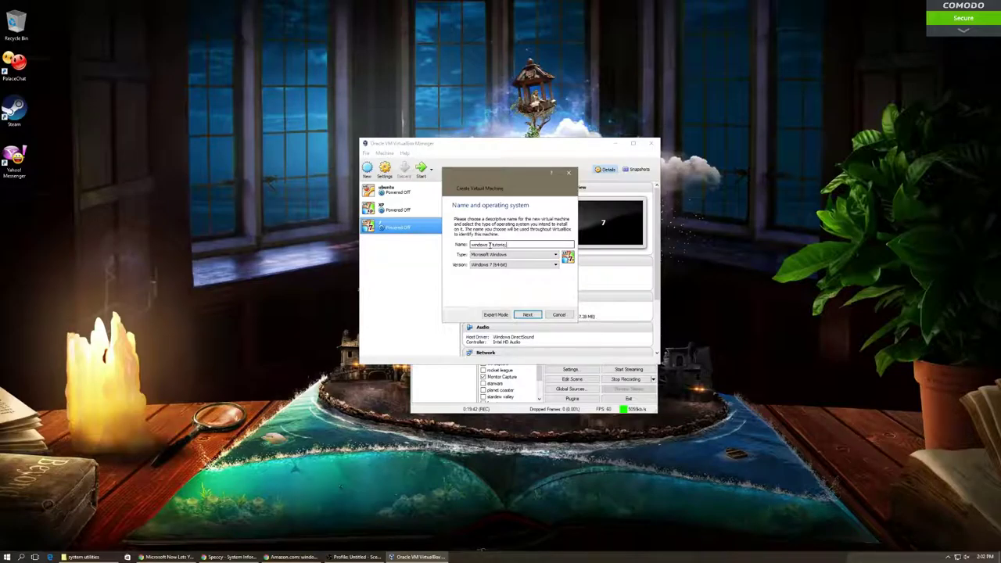
left_click(527, 314)
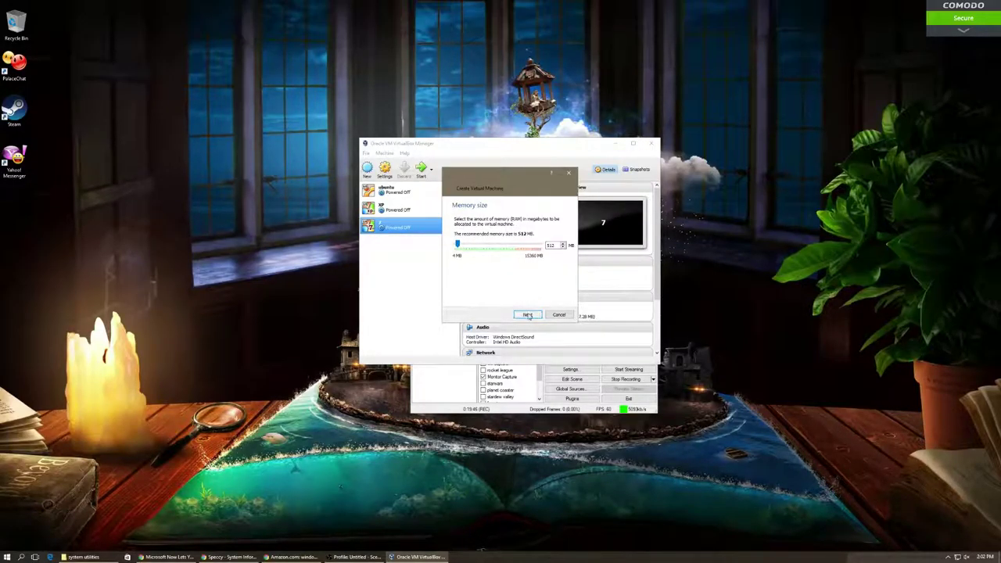
- Accept 512 MB of memory and create a dynamically allocated 25.00 GB virtual hard disk named windows 7 tutorial
left_click(527, 315)
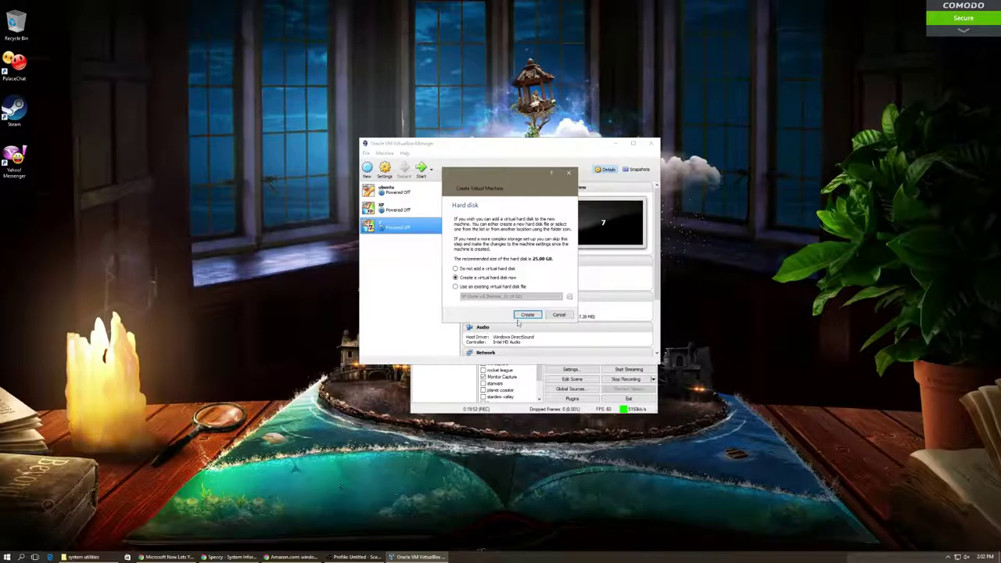
left_click(534, 317)
left_click(542, 314)
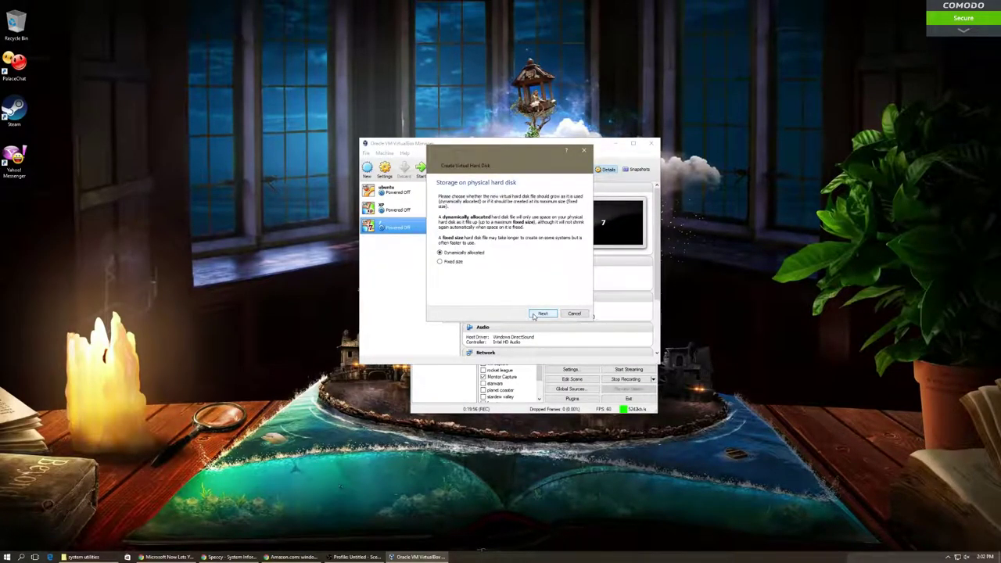
left_click(536, 314)
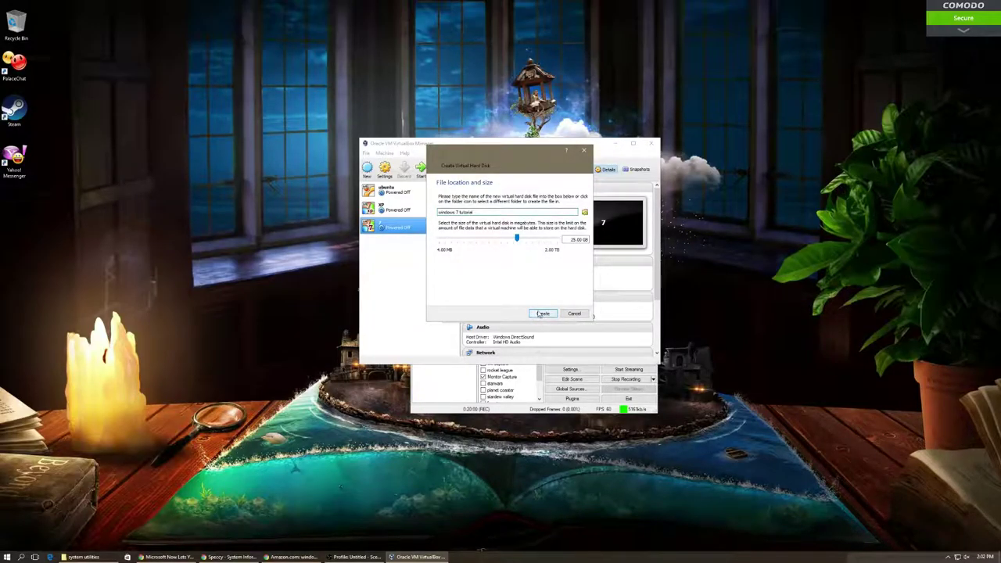
left_click(548, 314)
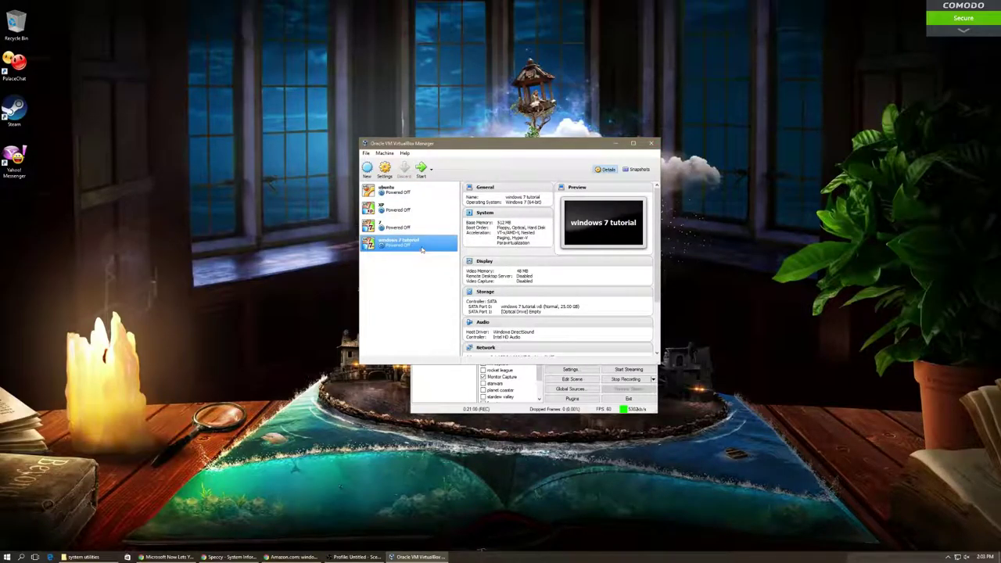
- Start the windows 7 tutorial virtual machine
right_click(422, 246)
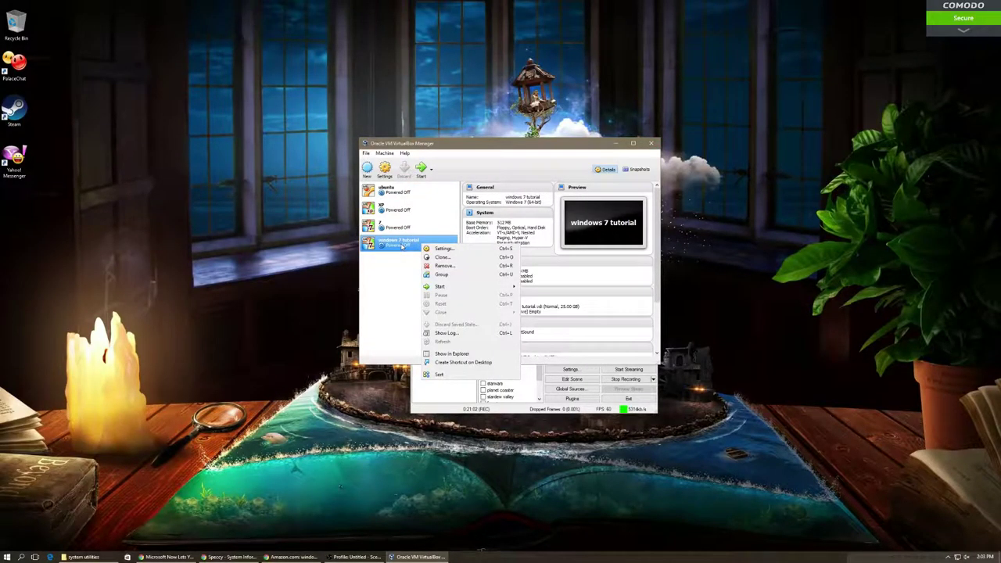
left_click(368, 176)
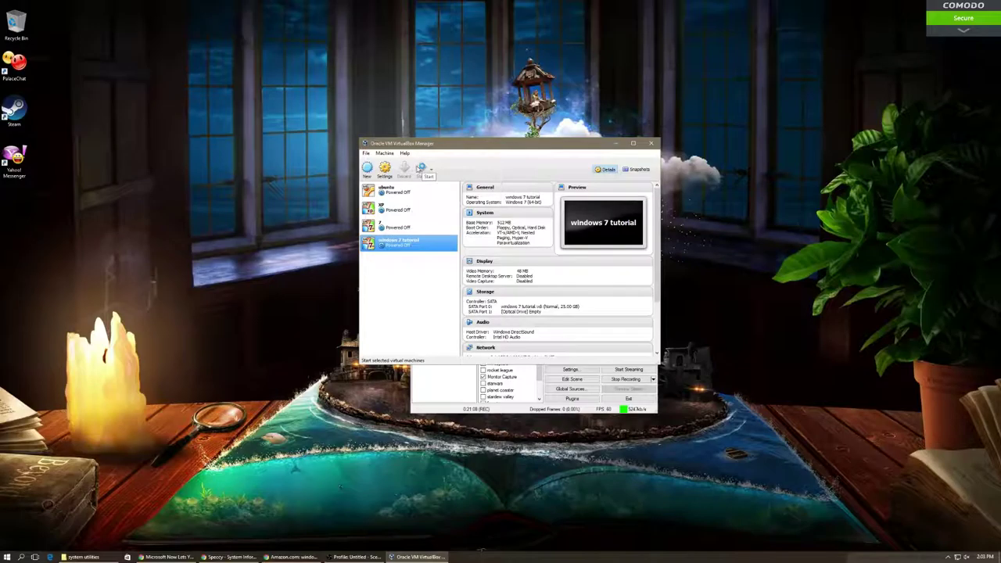
left_click(420, 169)
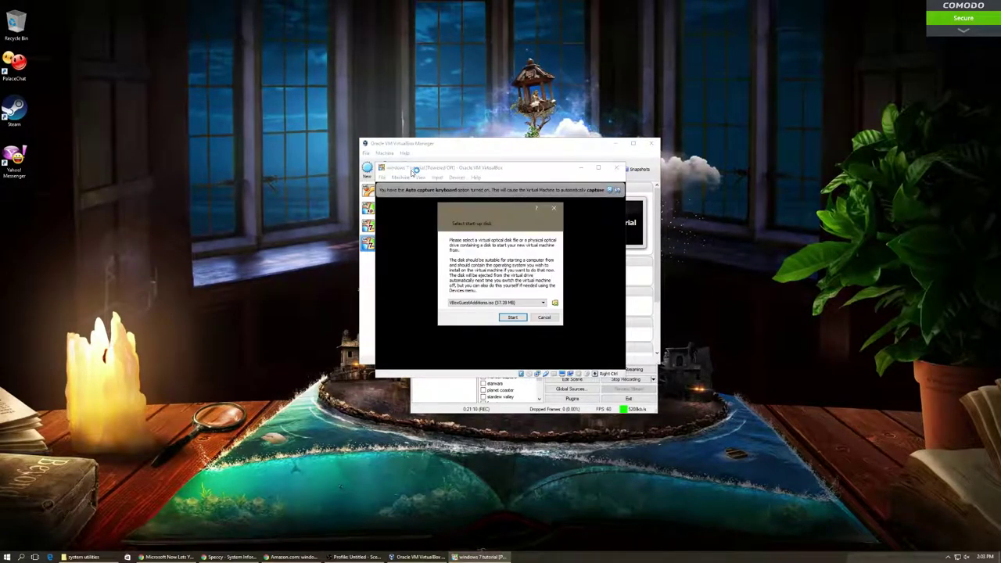
- Choose the Windows.7.SP1.ENG.x86-x64.ACTIVATED disc image from the Seagate drive's OPERATING SYSTEMS FOR VM folder as the start-up disk
left_click(543, 302)
left_click(542, 303)
left_click(554, 302)
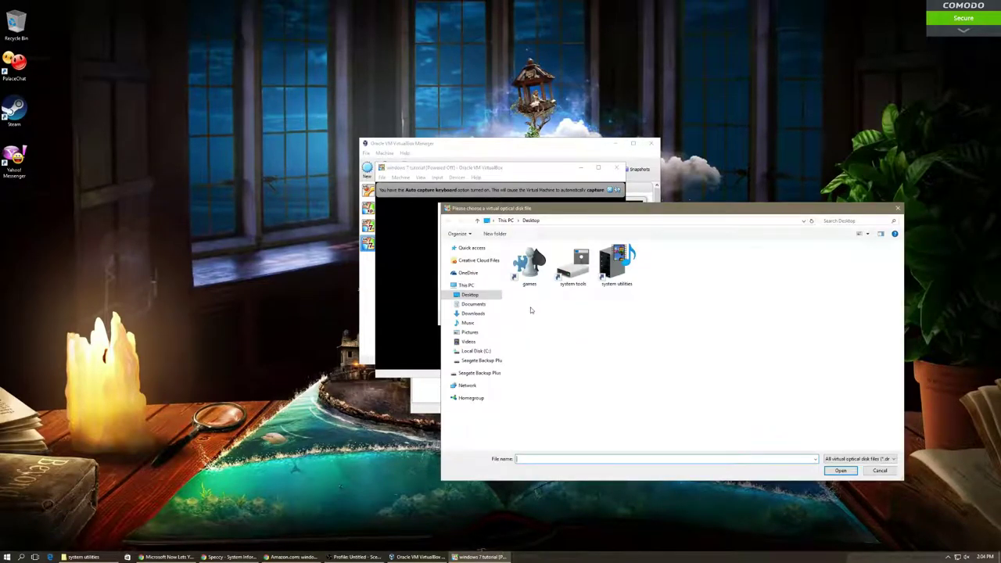
left_click(480, 373)
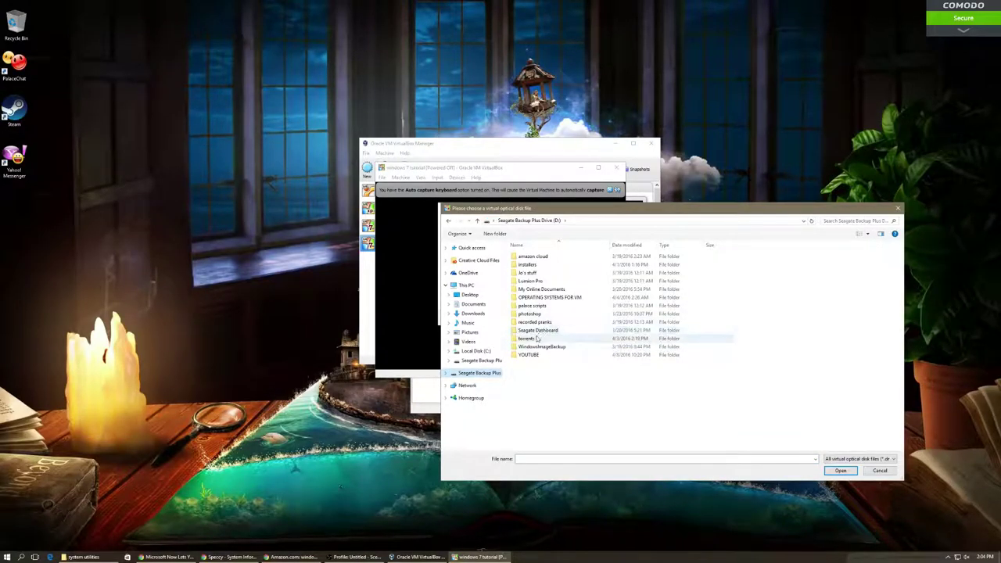
double_click(549, 298)
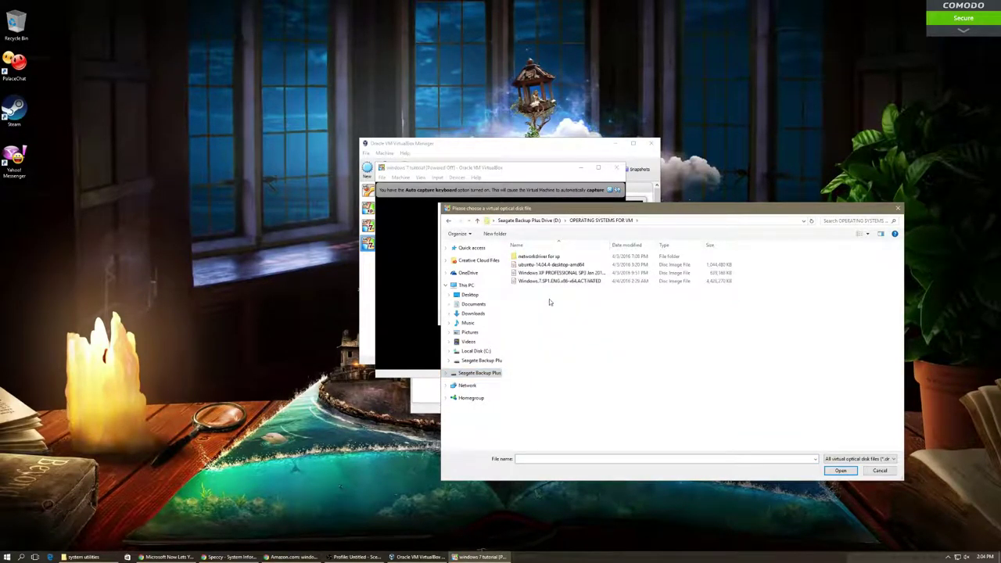
left_click(547, 282)
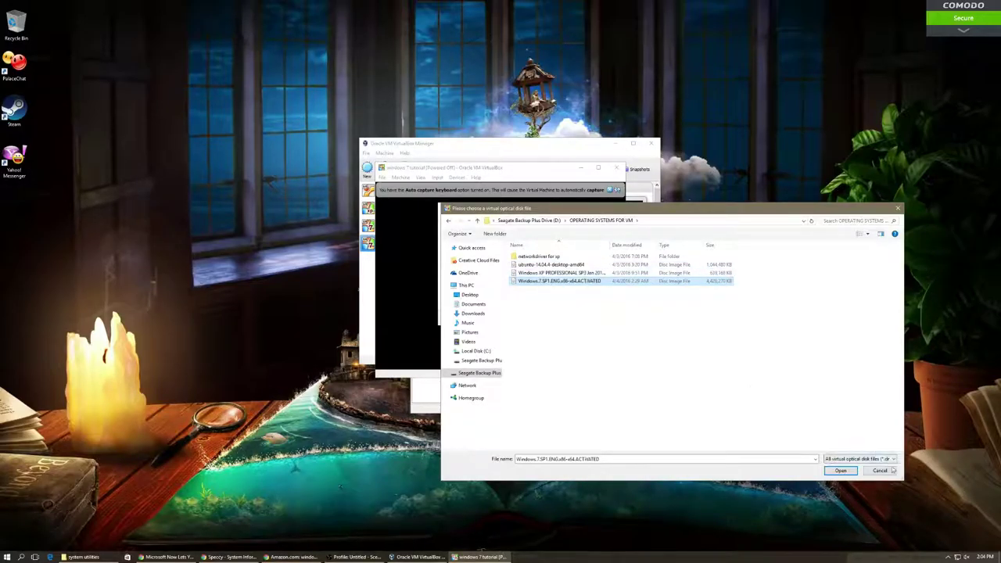
left_click(838, 470)
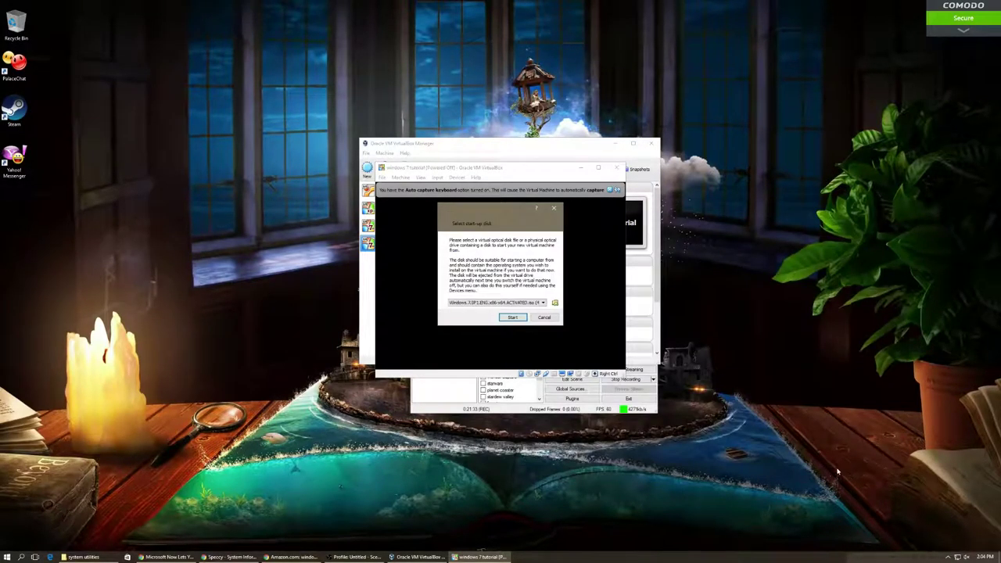
- Boot the virtual machine from the selected disc into Windows Setup [EMS Enabled] and dismiss the VirtualBox notices
left_click(512, 318)
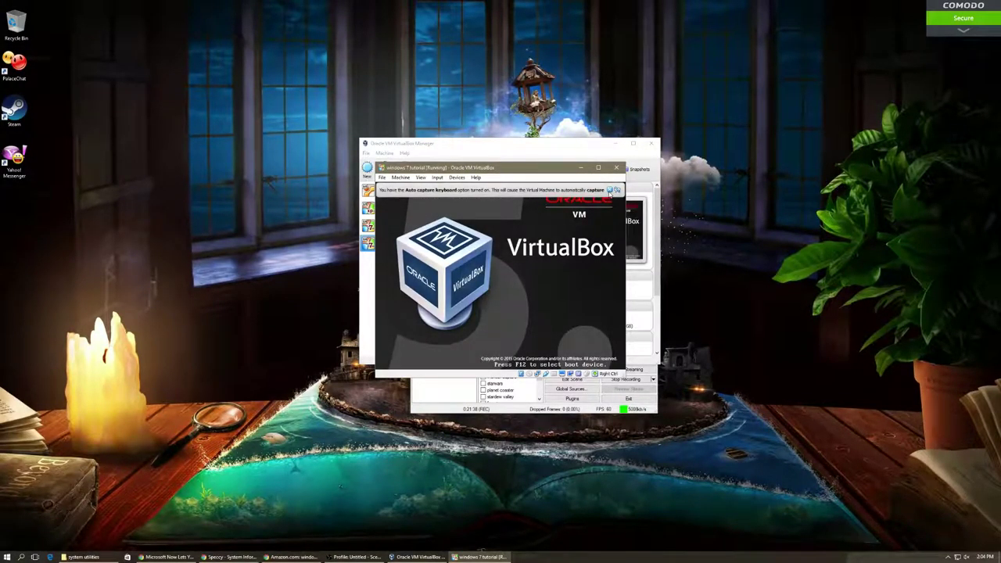
left_click(611, 191)
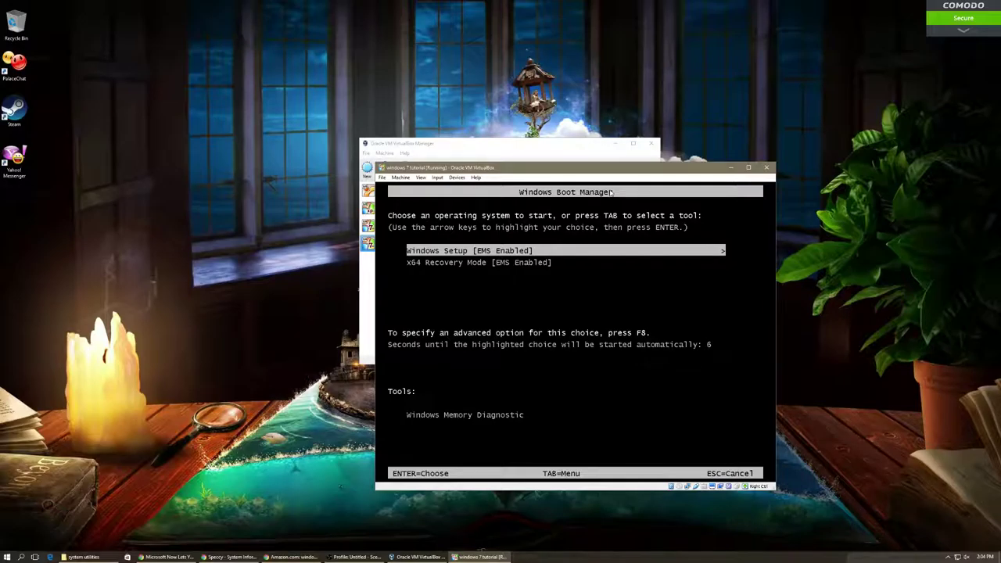
key("Return")
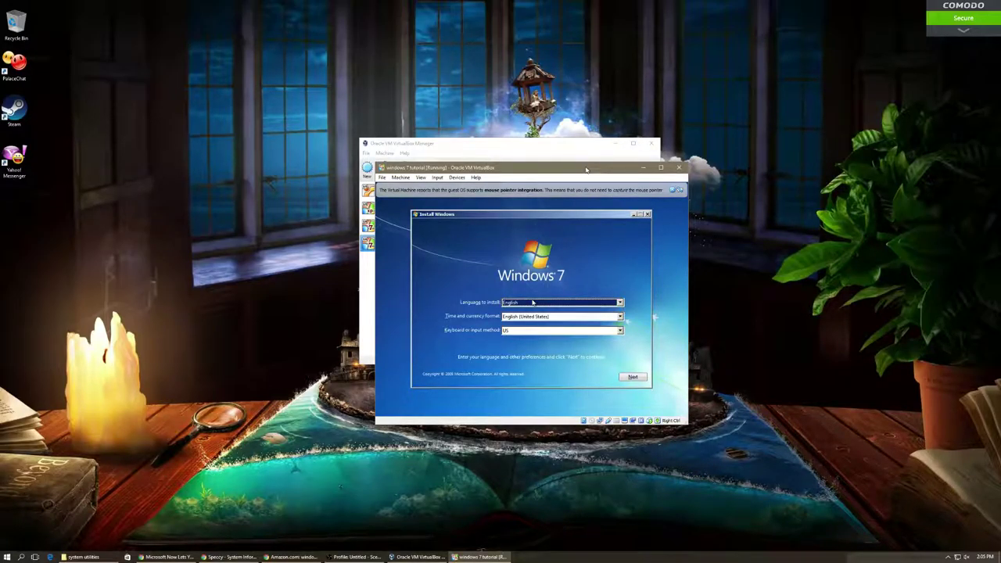
left_click(679, 190)
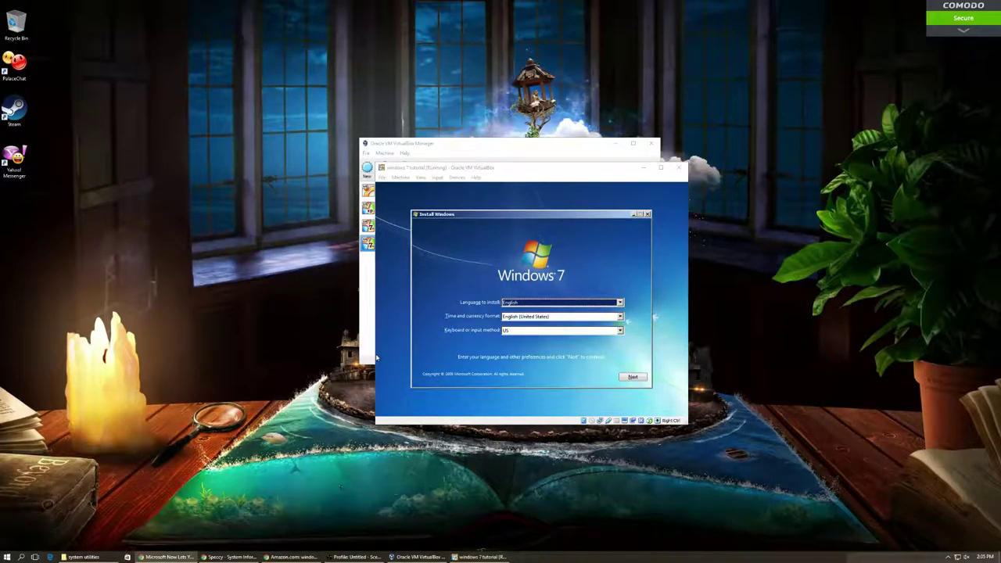
- Switch to the browser and view Lifehacker's instructions for booting a computer from a CD or USB drive
left_click_drag(0, 205, 328, 2)
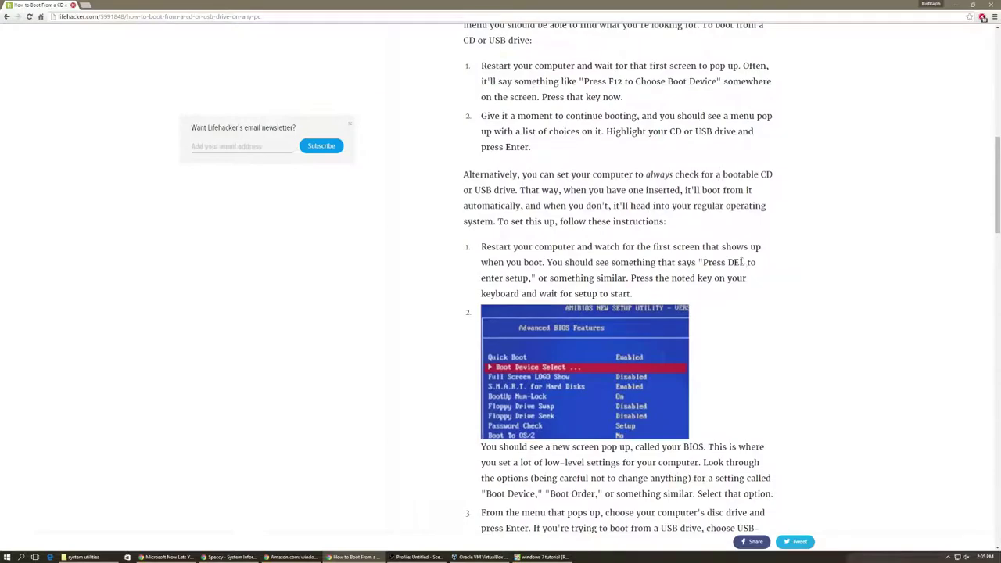
- Review the article's Windows PC instructions for choosing a boot device and setting the BIOS boot order, plus its Mac section
scroll(732, 260, "up", 6)
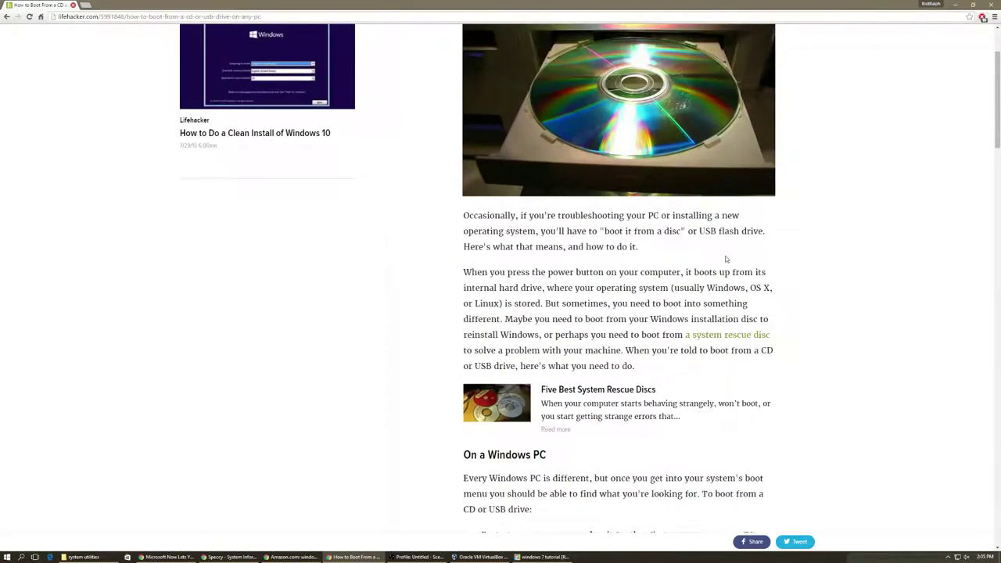
scroll(725, 255, "up", 3)
scroll(718, 259, "down", 7)
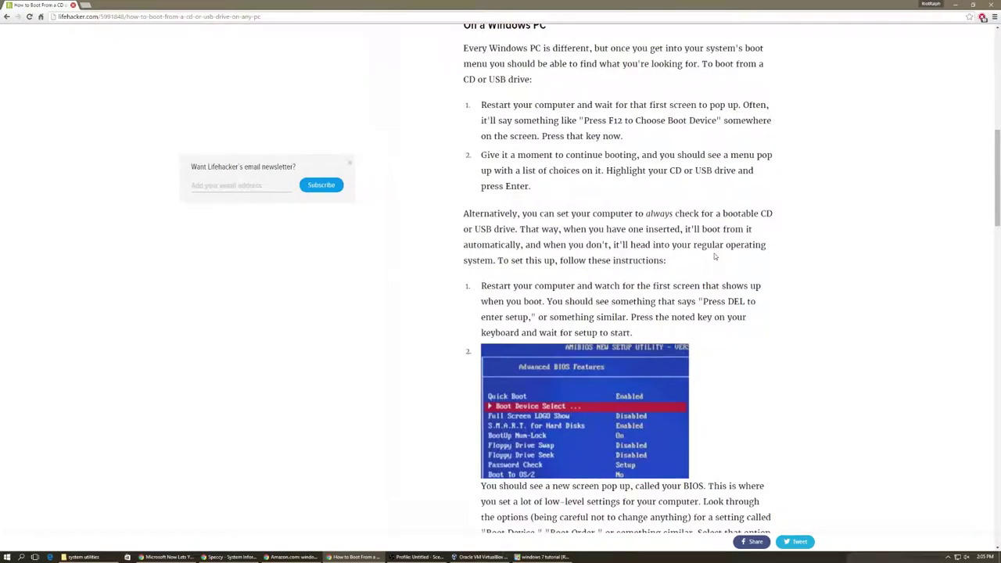
scroll(714, 253, "down", 2)
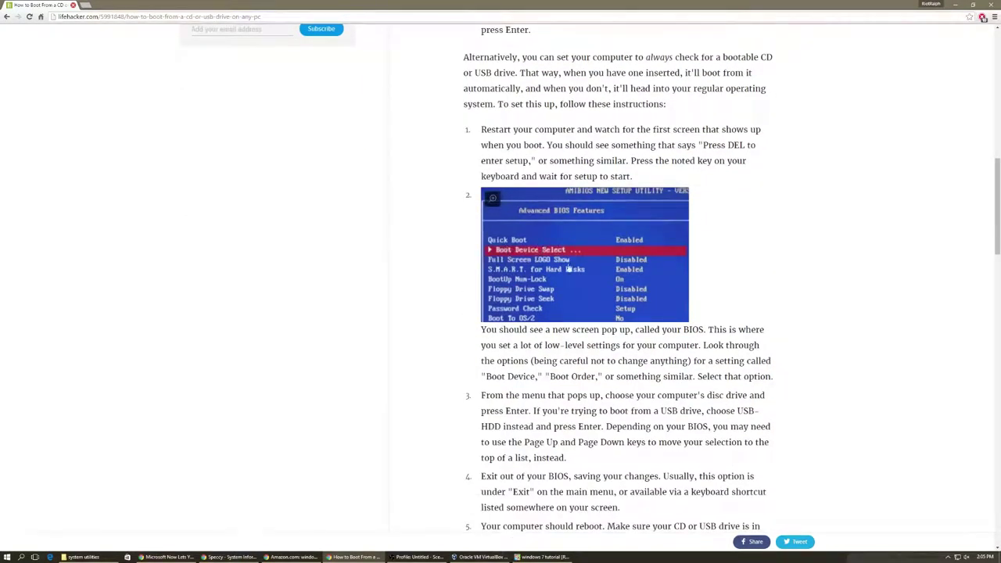
scroll(643, 273, "down", 14)
scroll(643, 273, "up", 15)
scroll(708, 276, "down", 5)
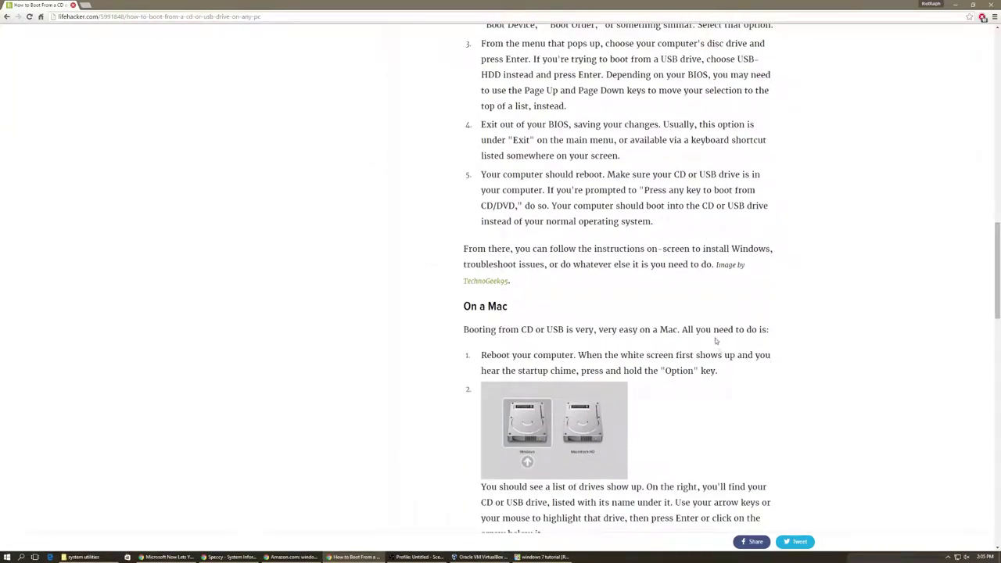
scroll(715, 341, "up", 15)
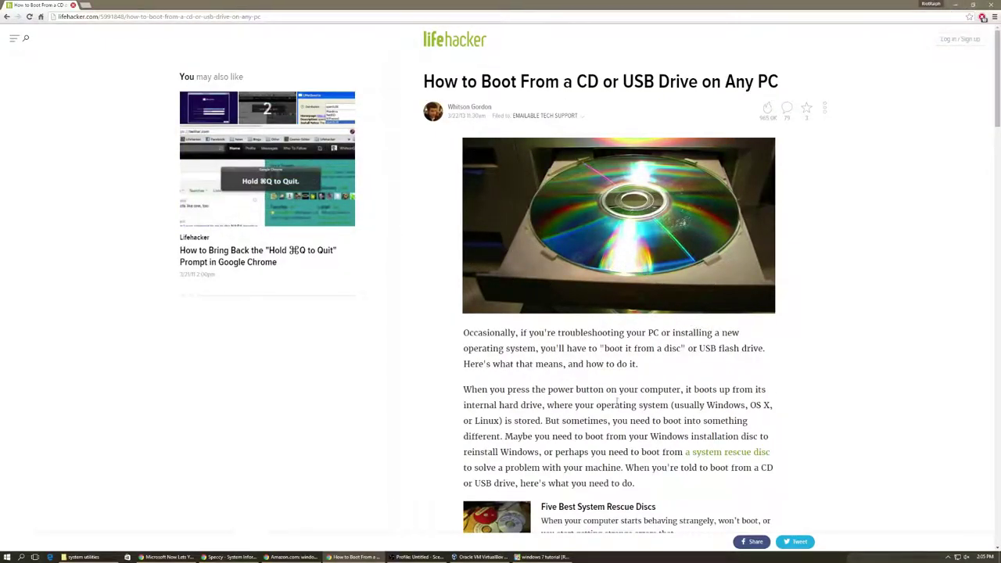
scroll(931, 294, "down", 3)
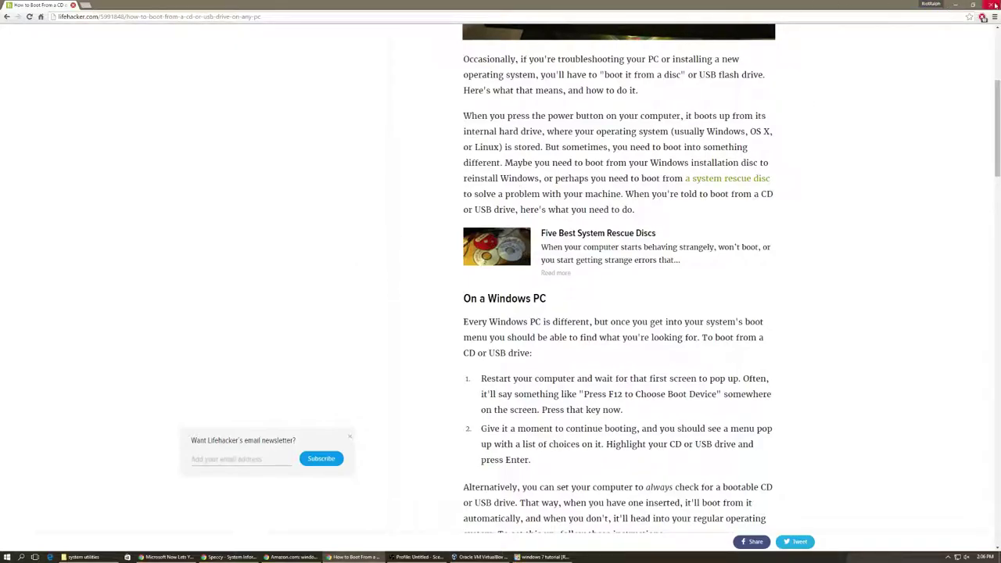
- Return to the windows 7 tutorial virtual machine and accept English, English (United States) and the US keyboard as Setup preferences
left_click(85, 5)
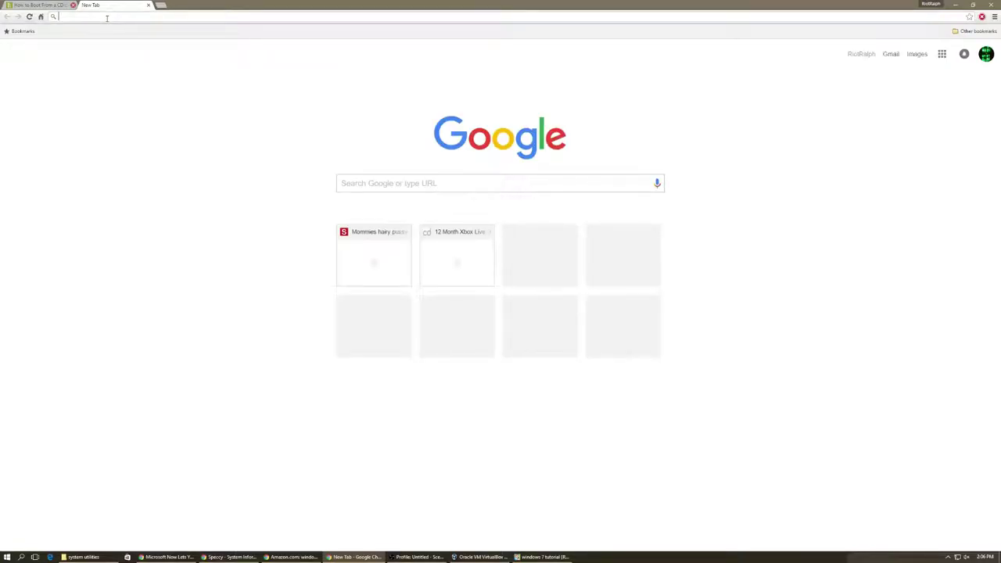
left_click(956, 5)
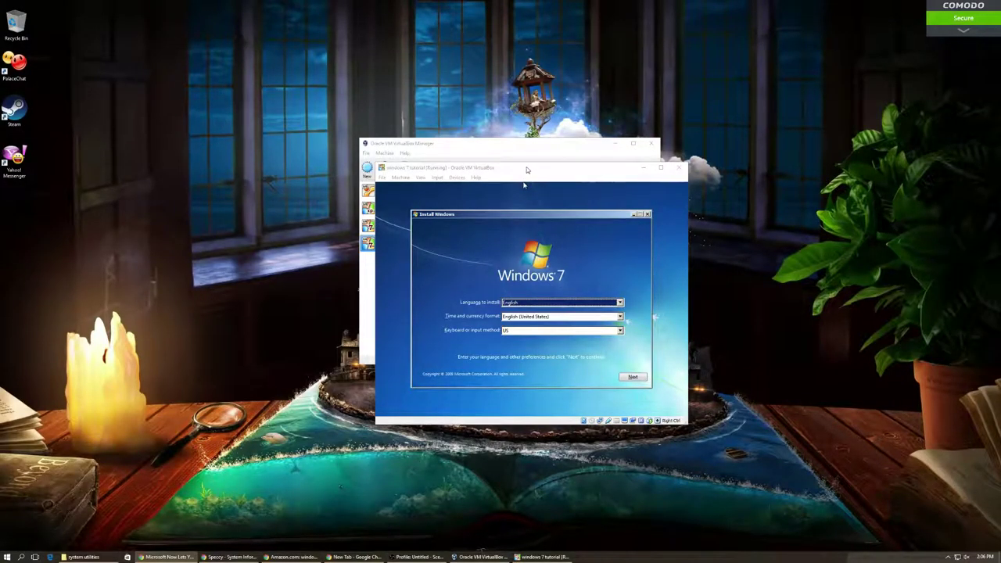
left_click_drag(526, 166, 499, 153)
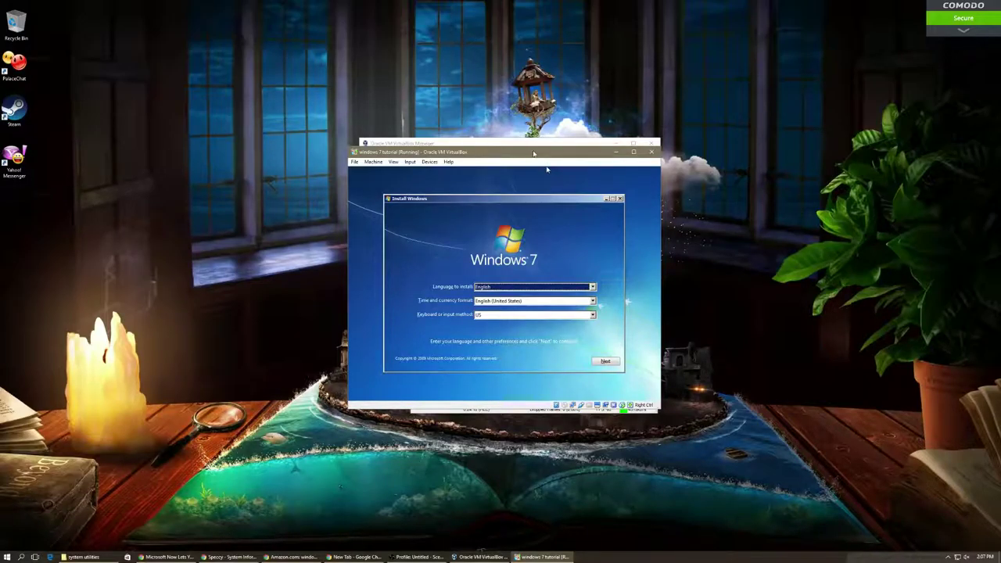
left_click_drag(533, 153, 535, 160)
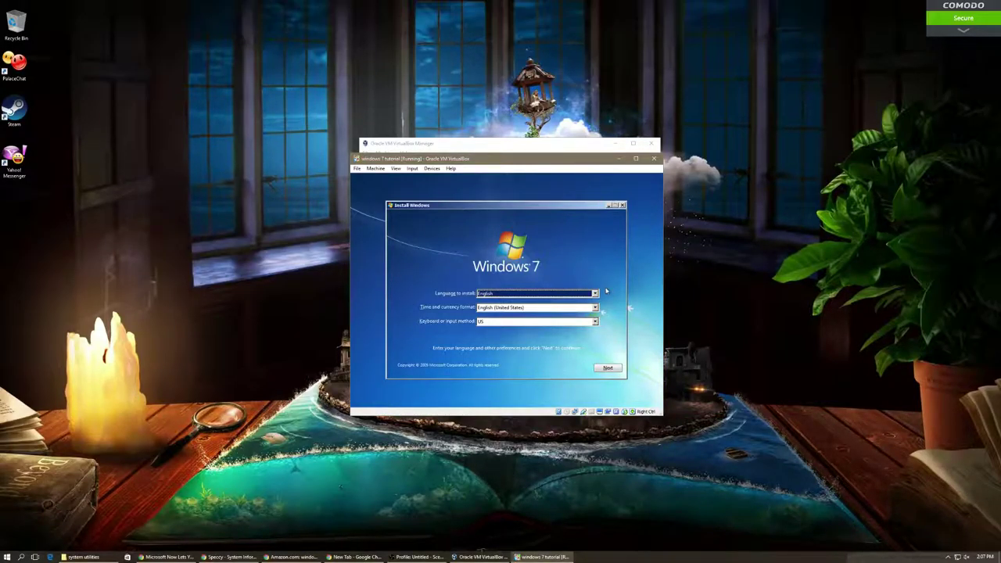
left_click(609, 368)
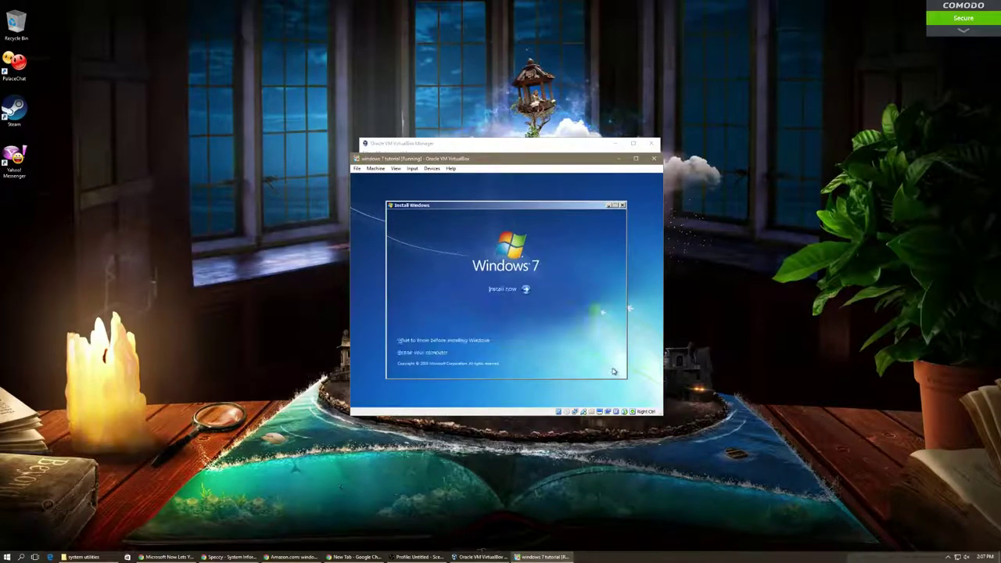
- Start the Windows 7 installation and choose the Windows 7 Ultimate x64 edition
left_click(502, 291)
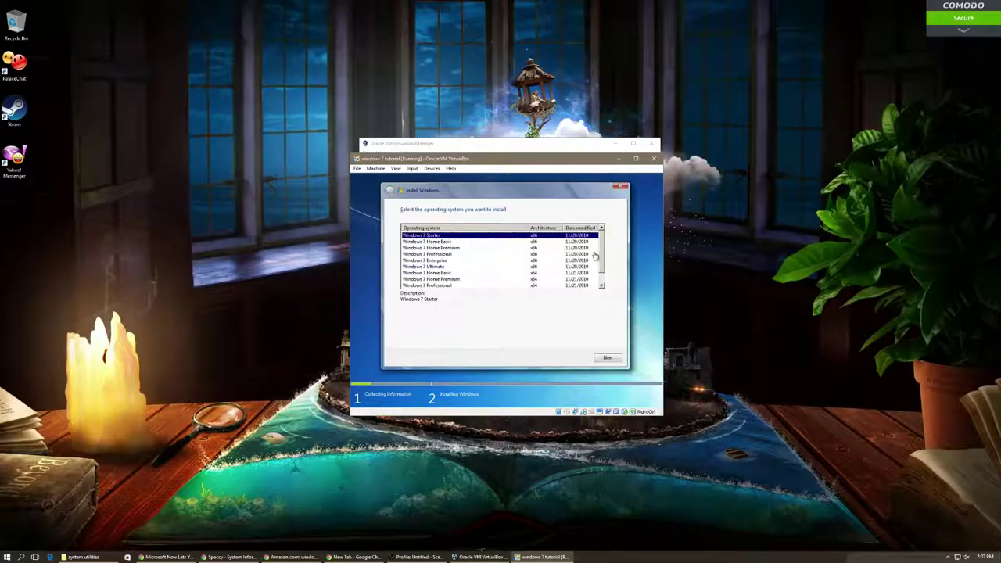
scroll(607, 258, "down", 1)
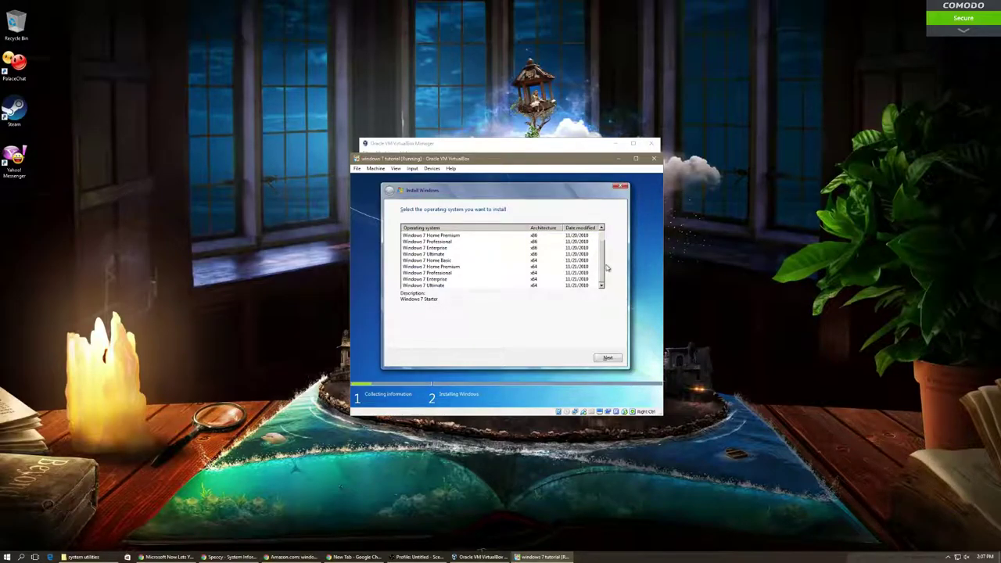
left_click(438, 285)
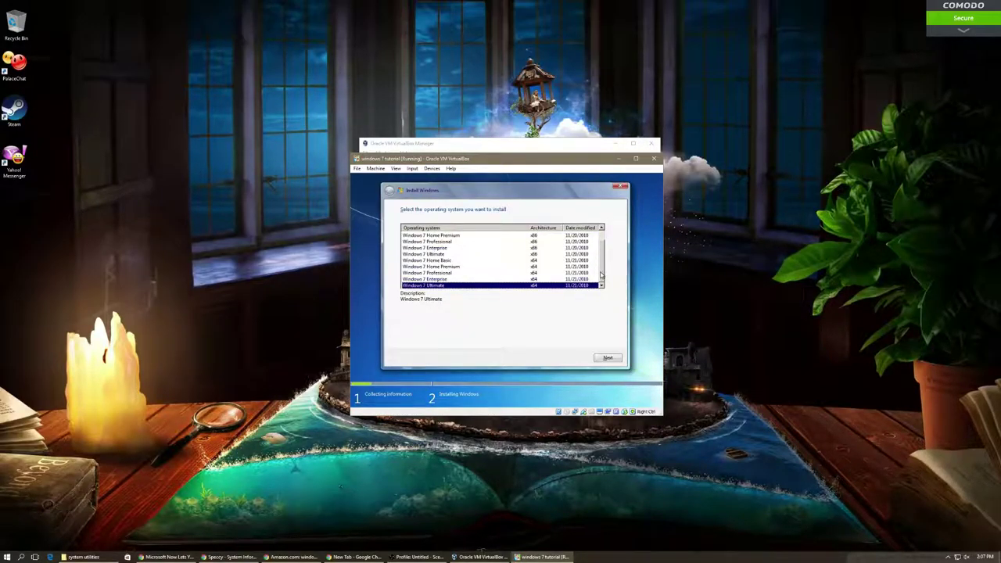
scroll(601, 270, "up", 1)
scroll(599, 278, "down", 1)
left_click(608, 358)
- Accept the license terms, try the Upgrade installation type and close the Compatibility Report
left_click(415, 342)
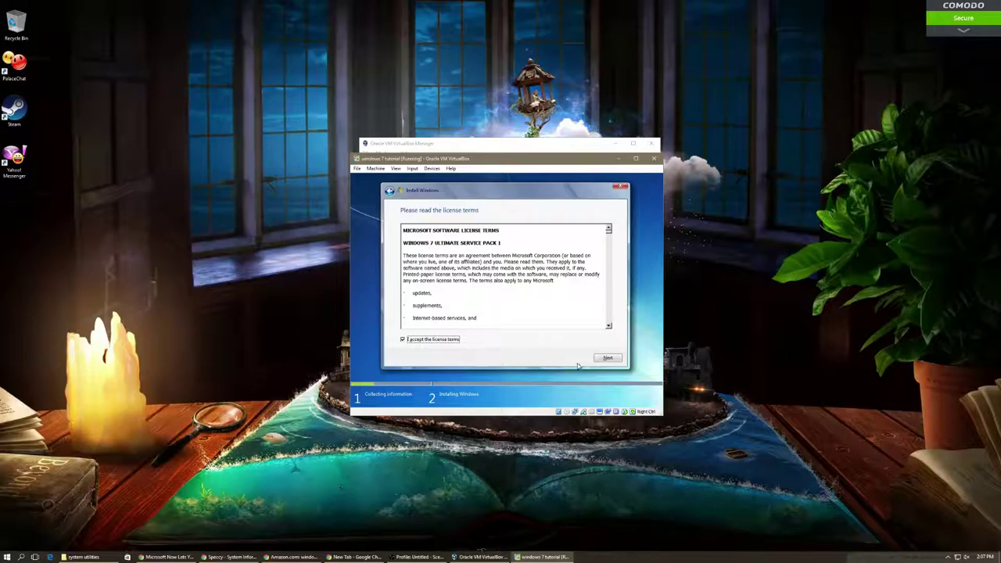
left_click(604, 359)
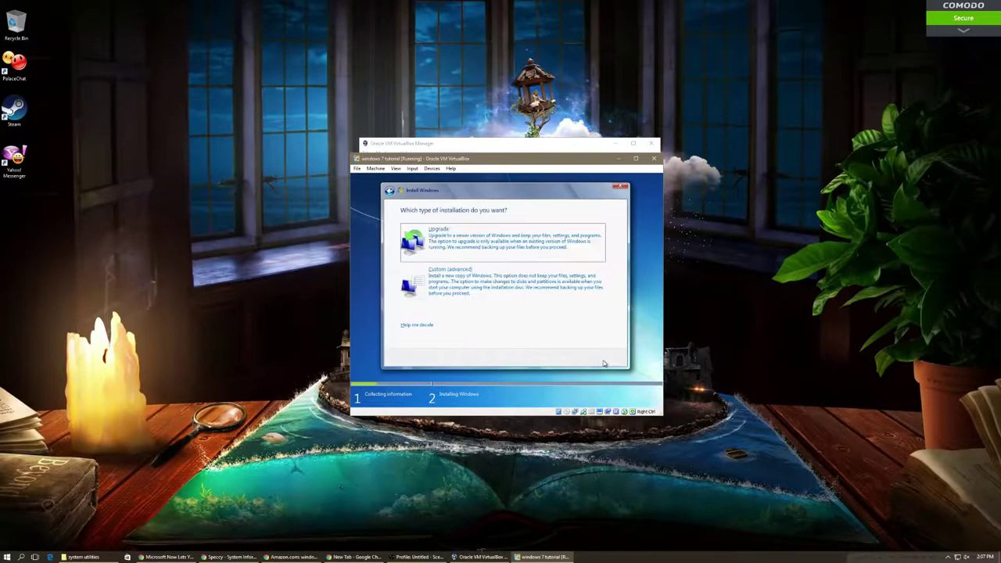
left_click(463, 245)
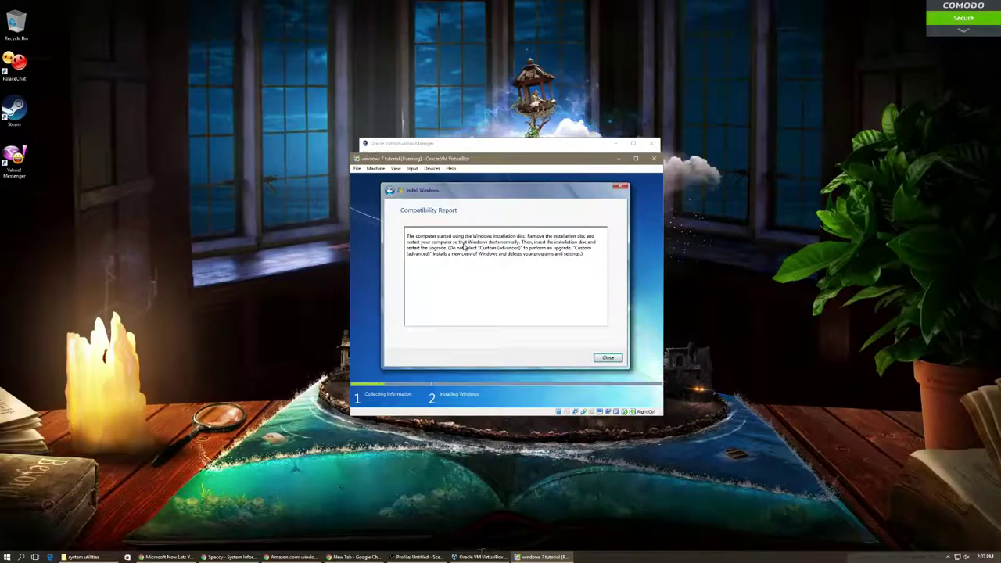
left_click(607, 358)
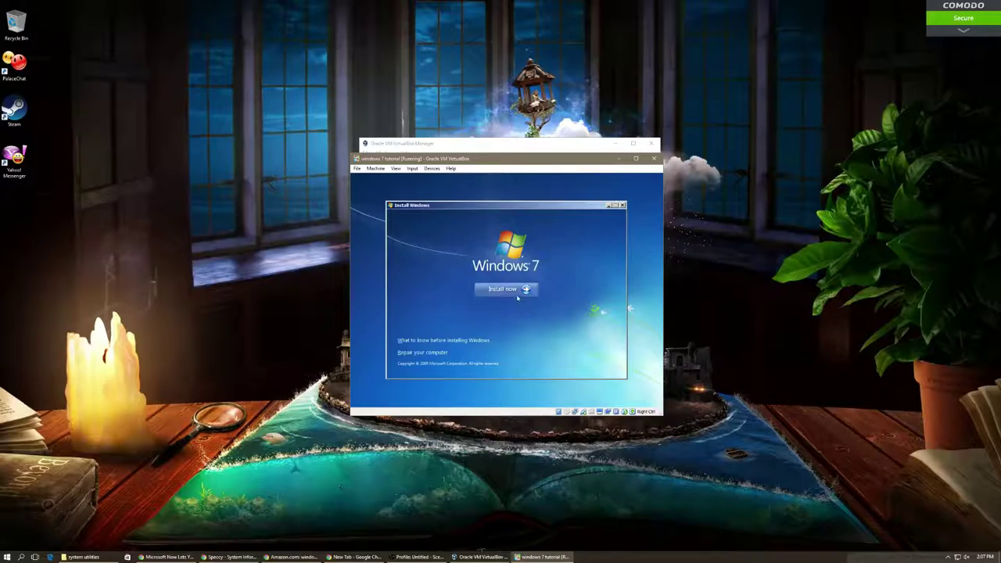
- Start the installation again from the Windows 7 install screen and select Windows 7 Ultimate x64
left_click(510, 289)
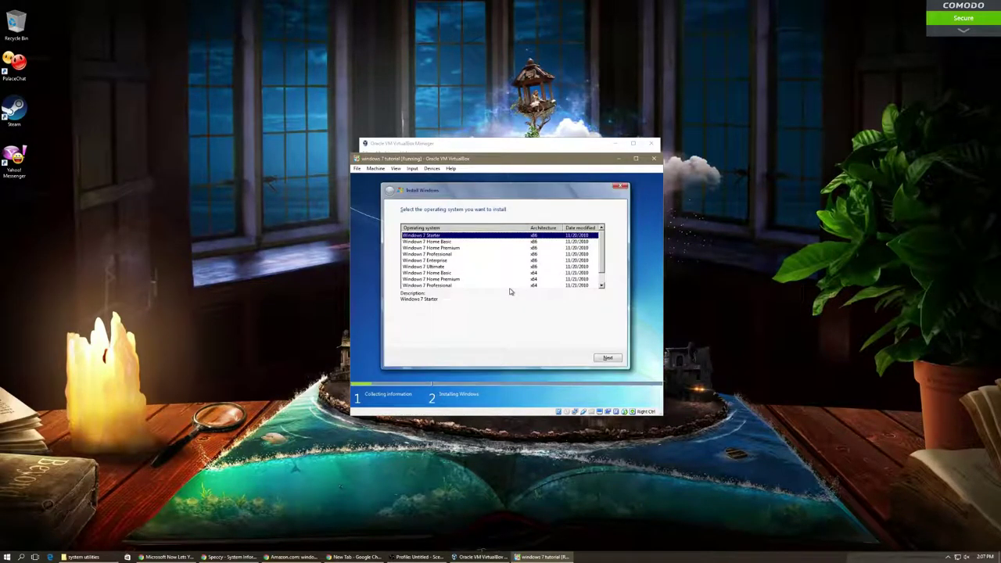
left_click_drag(602, 253, 602, 275)
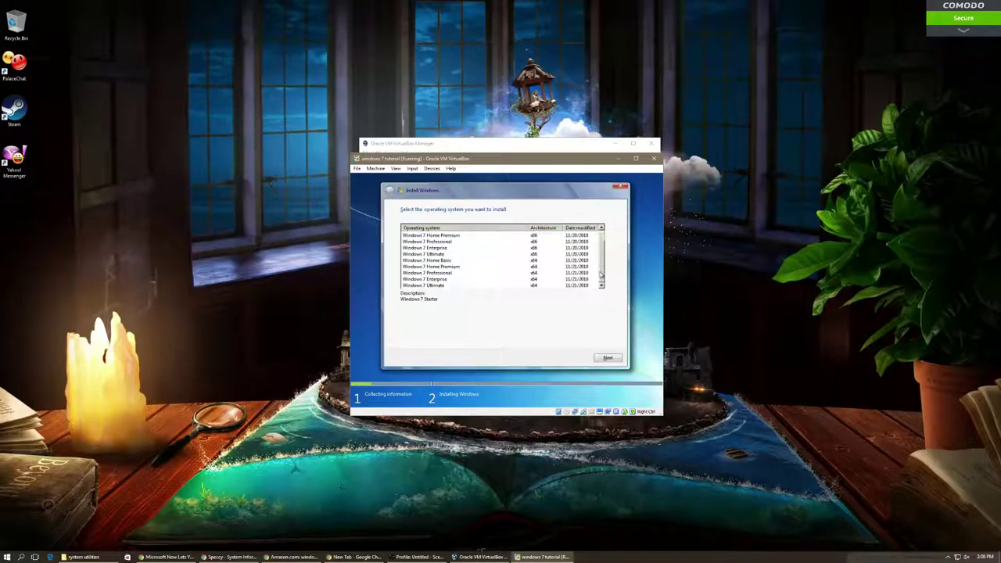
left_click(438, 285)
left_click(608, 357)
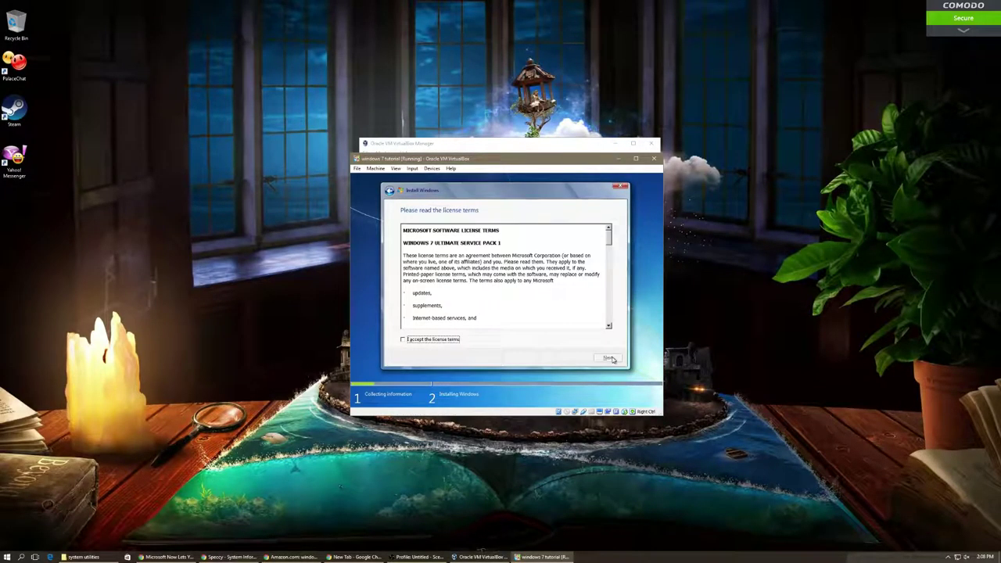
- Accept the license terms and choose the Custom (advanced) installation type
left_click(435, 341)
left_click(605, 357)
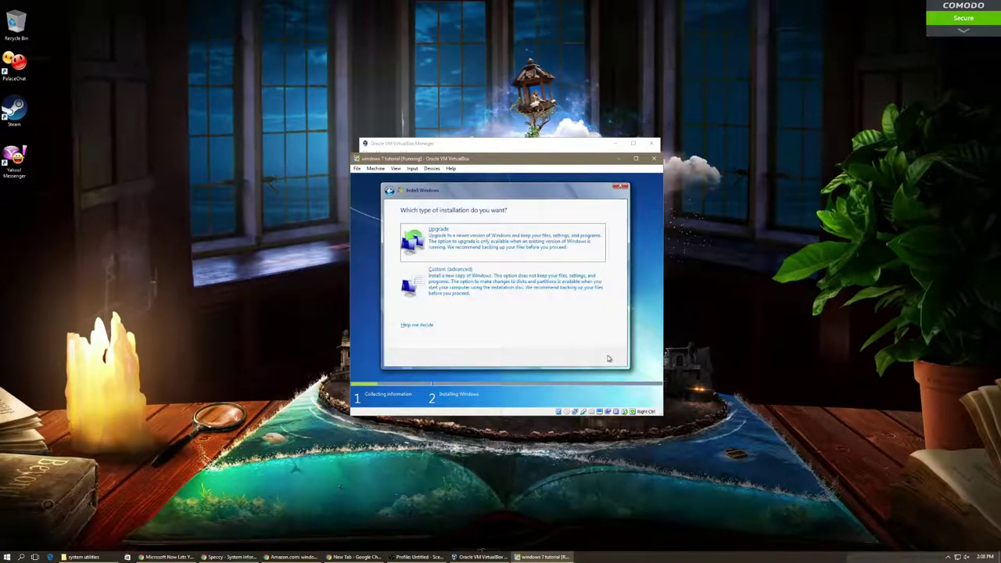
left_click(475, 285)
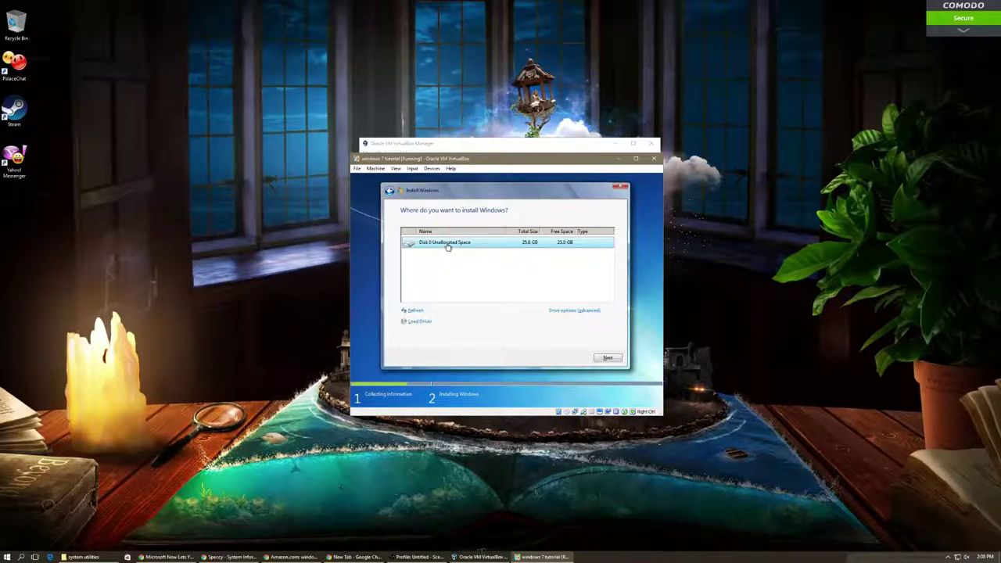
- Show the advanced drive options, install Windows on Disk 0 Unallocated Space and restart the machine once the files are installed
left_click(575, 311)
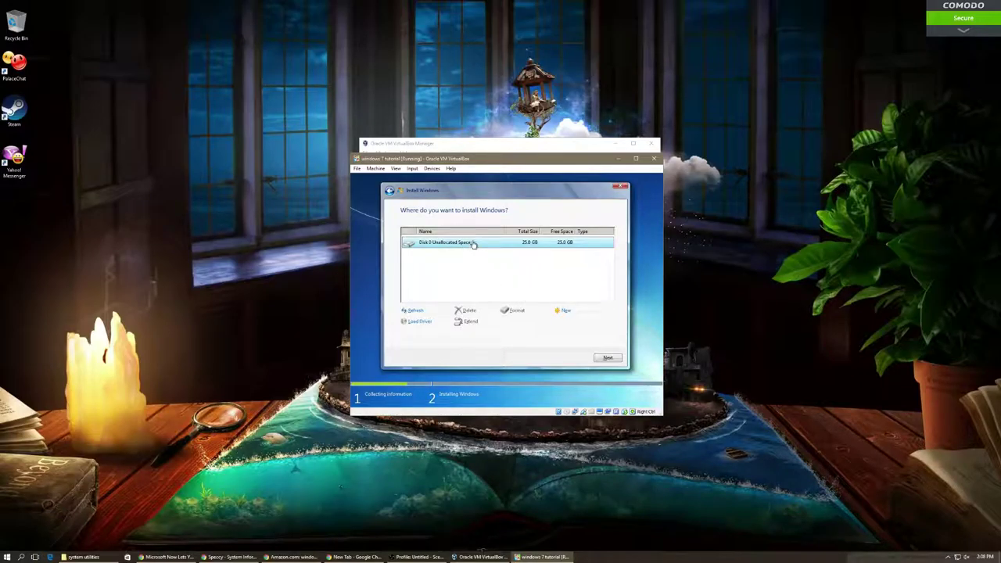
left_click(607, 358)
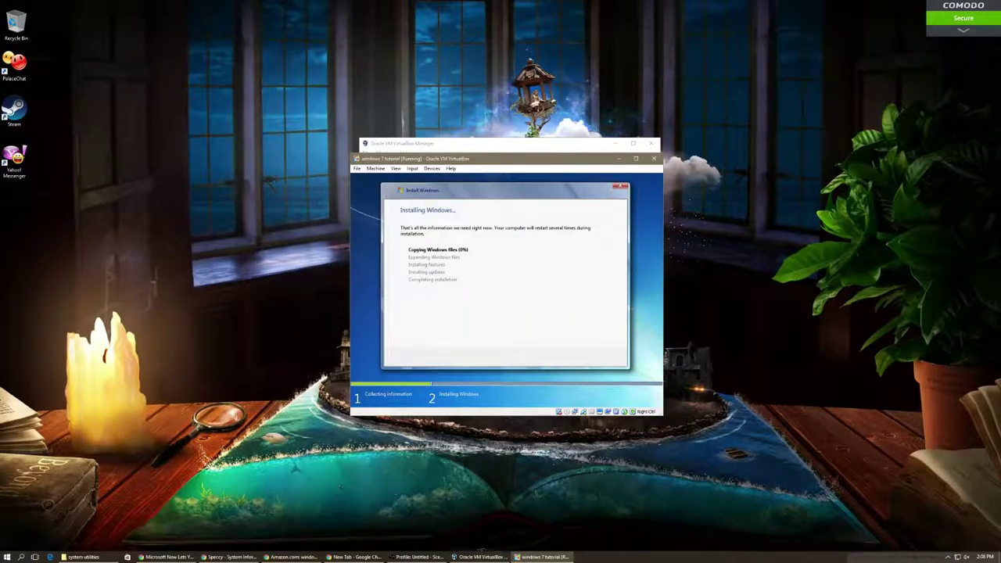
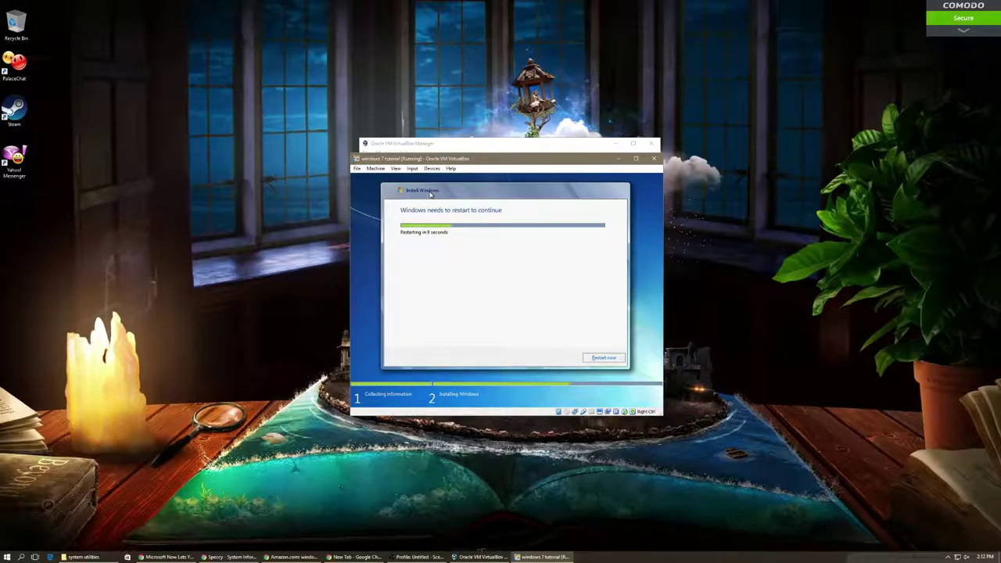
left_click(603, 358)
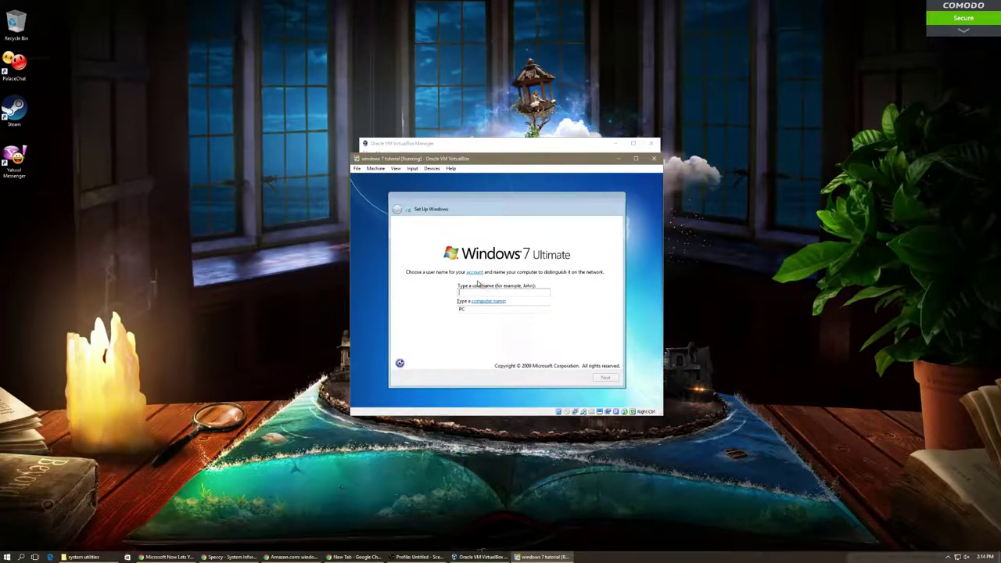
- Enter a user name for the Windows account, keep PC in the computer name and leave the account password blank
type("user")
left_click(605, 377)
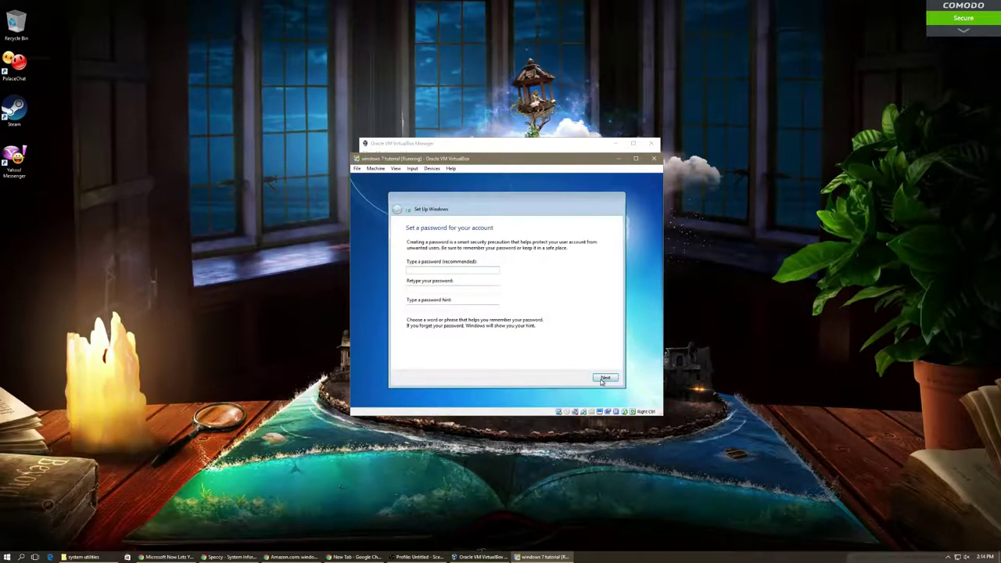
left_click(607, 379)
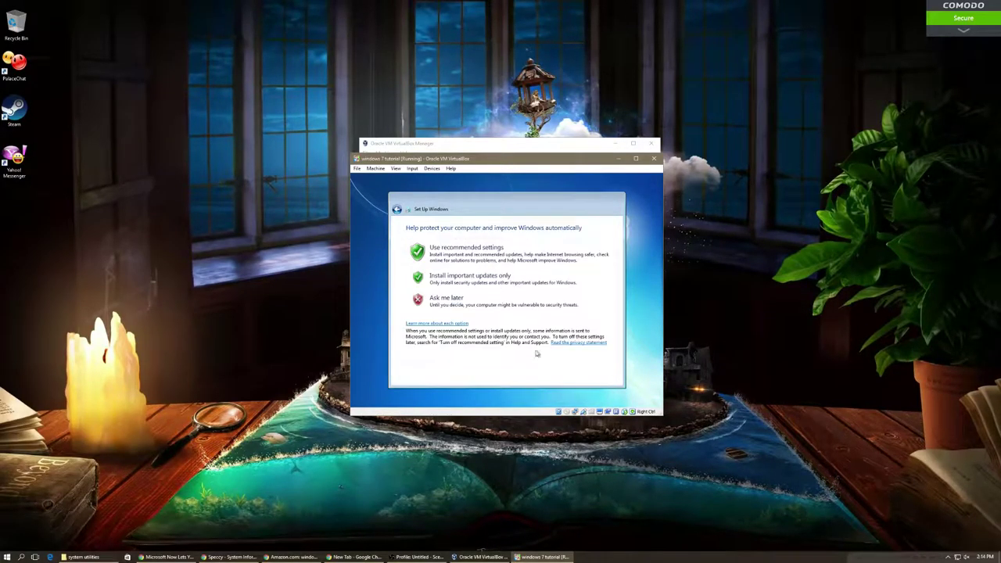
- Complete the Windows setup choices with important updates only, Pacific Time (US & Canada) and the Home network location
left_click(467, 278)
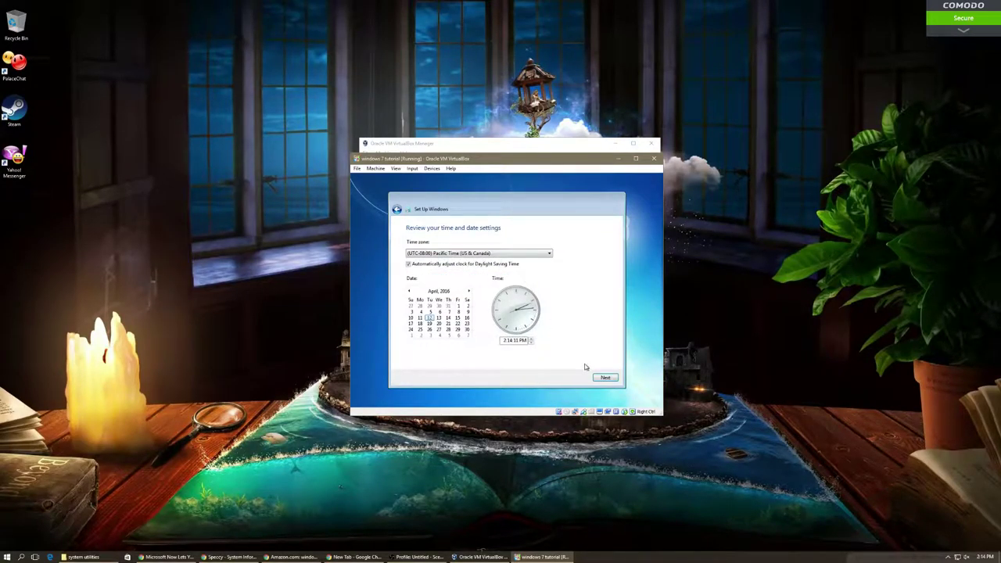
left_click(607, 379)
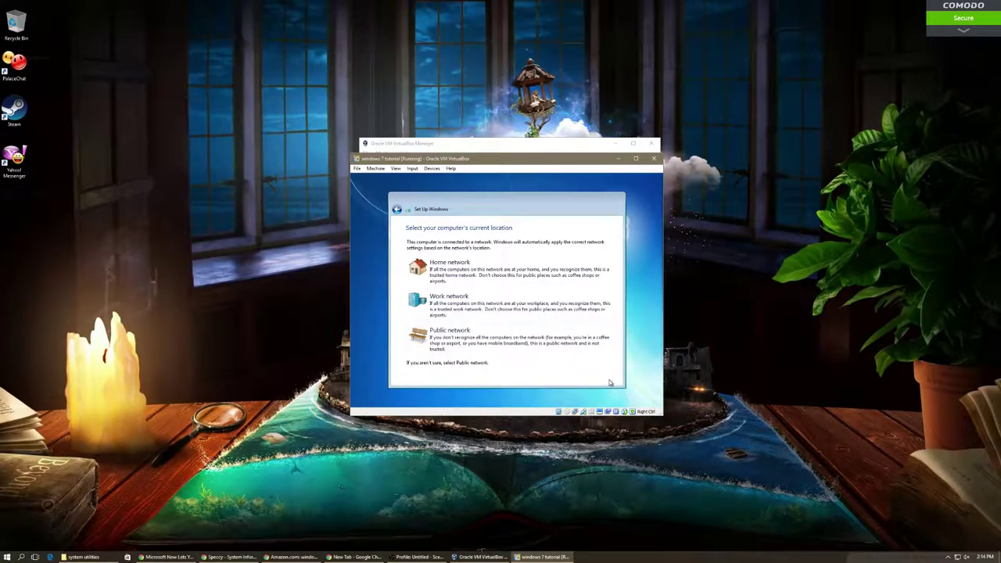
left_click(484, 275)
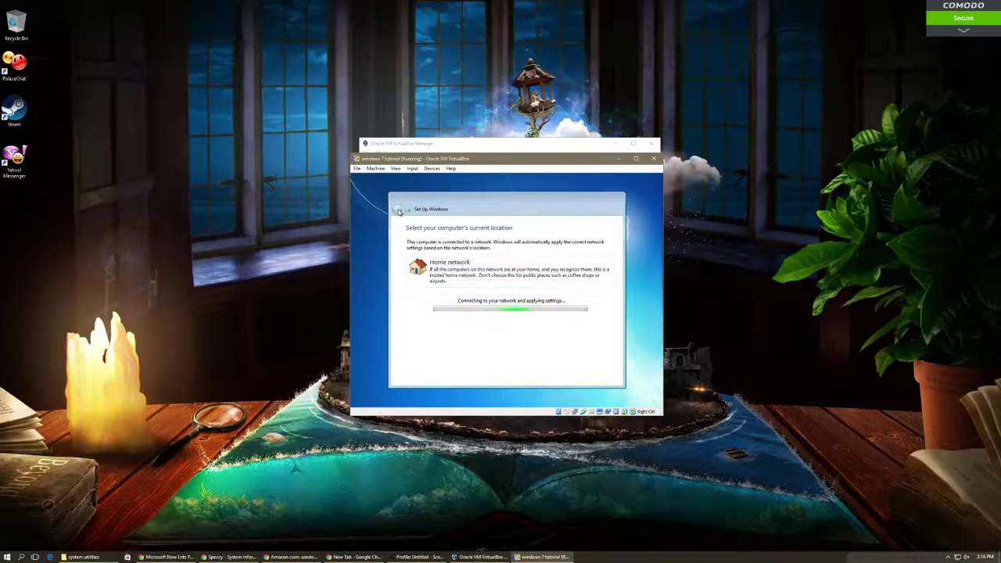
left_click(432, 168)
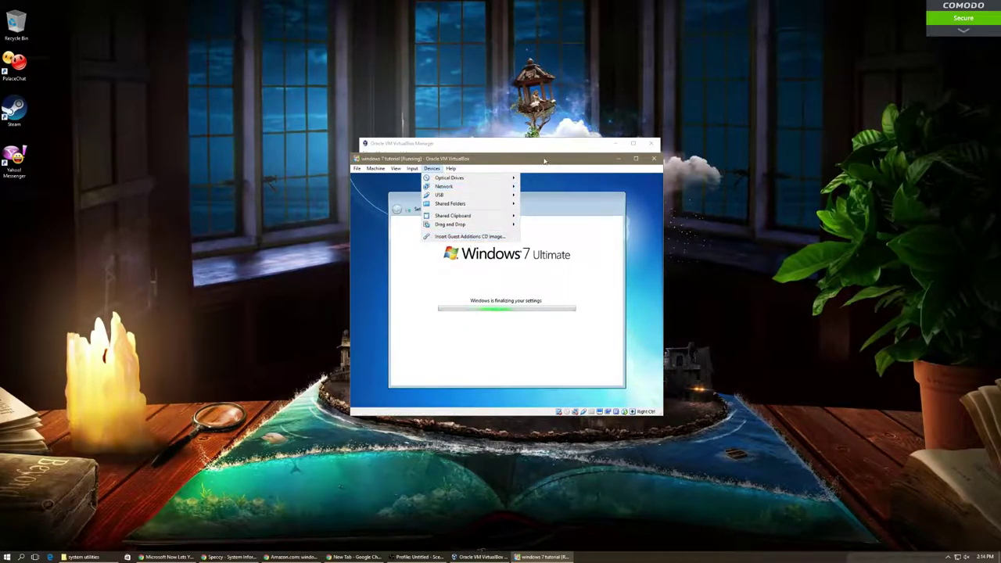
left_click(435, 169)
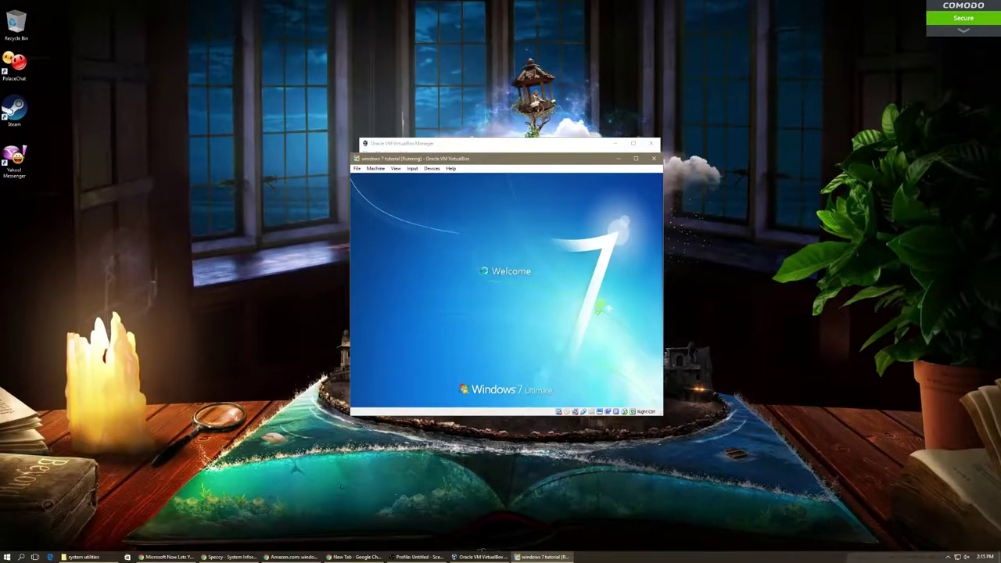
key("Return")
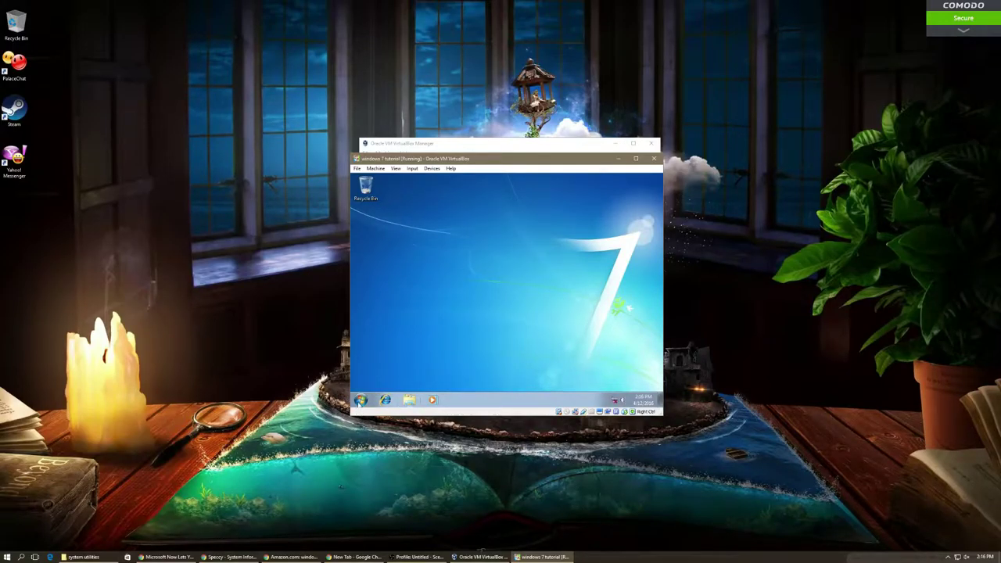
- View the Start menu of the installed Windows 7 and the windows 7 tutorial machine's details in VirtualBox Manager
left_click(359, 401)
left_click(360, 400)
left_click(359, 400)
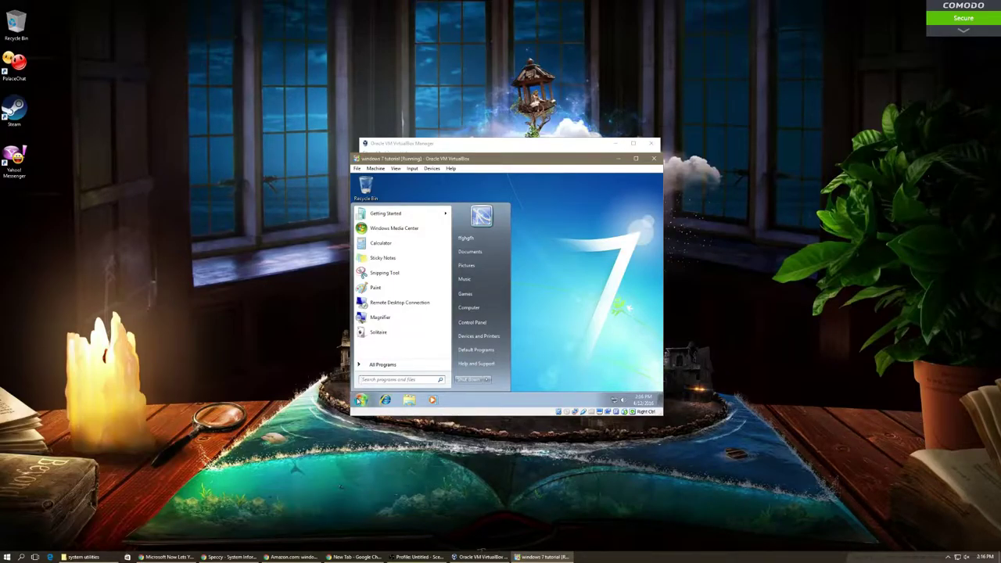
left_click(550, 267)
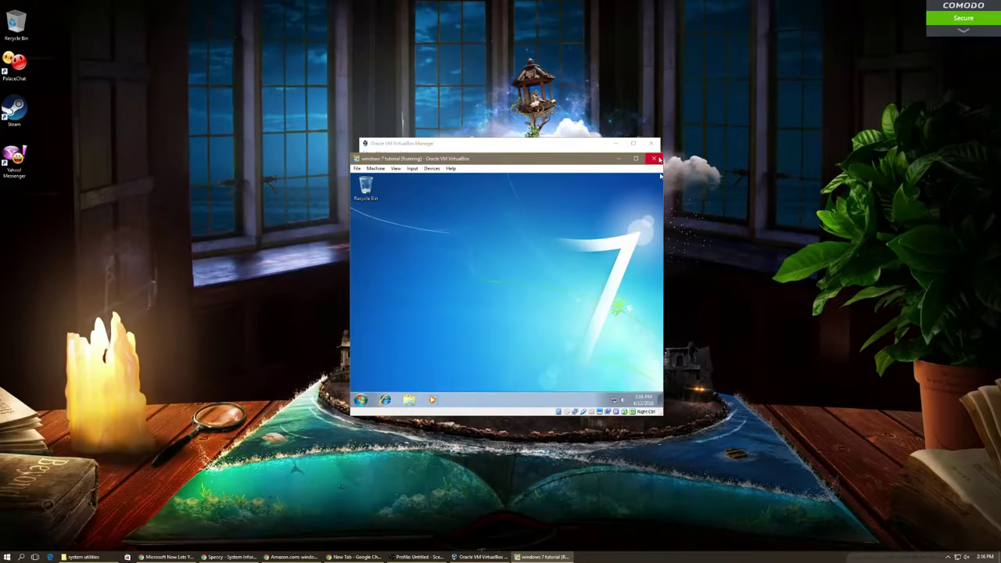
left_click(503, 144)
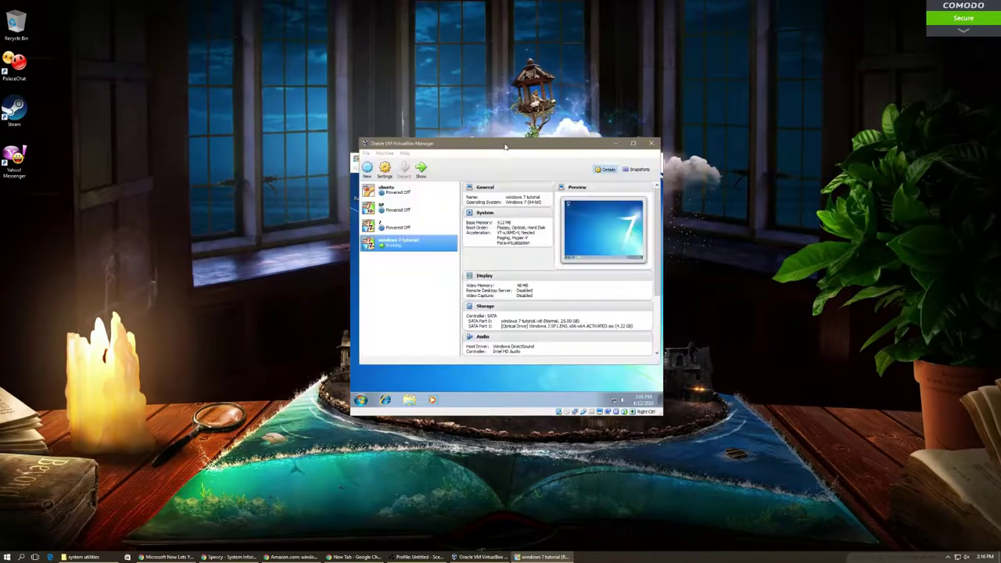
left_click(503, 404)
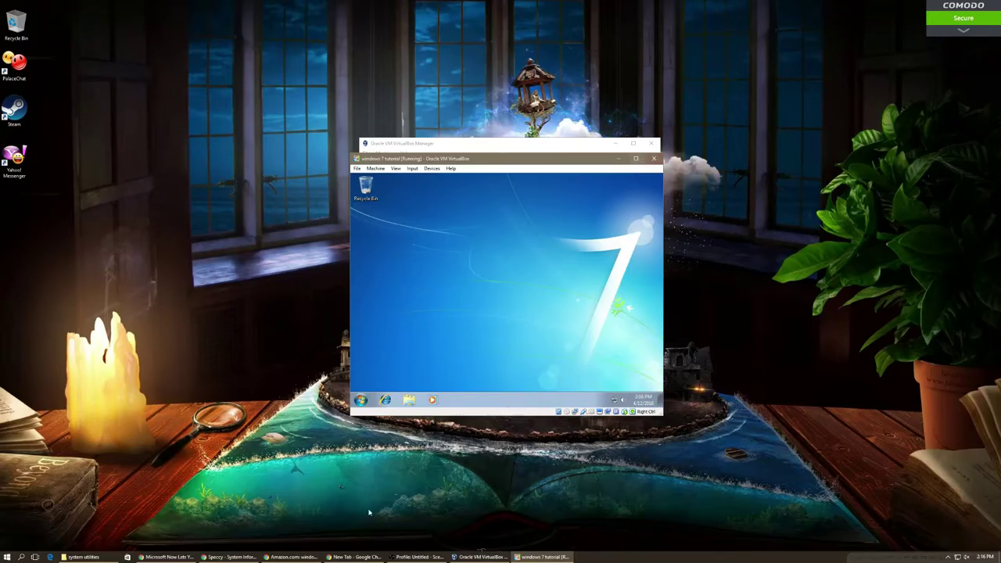
left_click(419, 556)
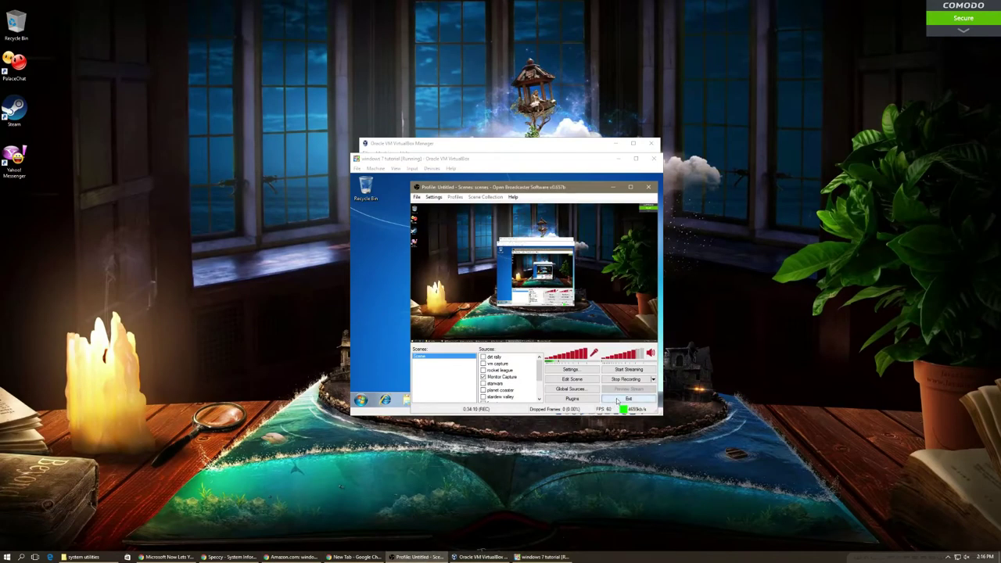